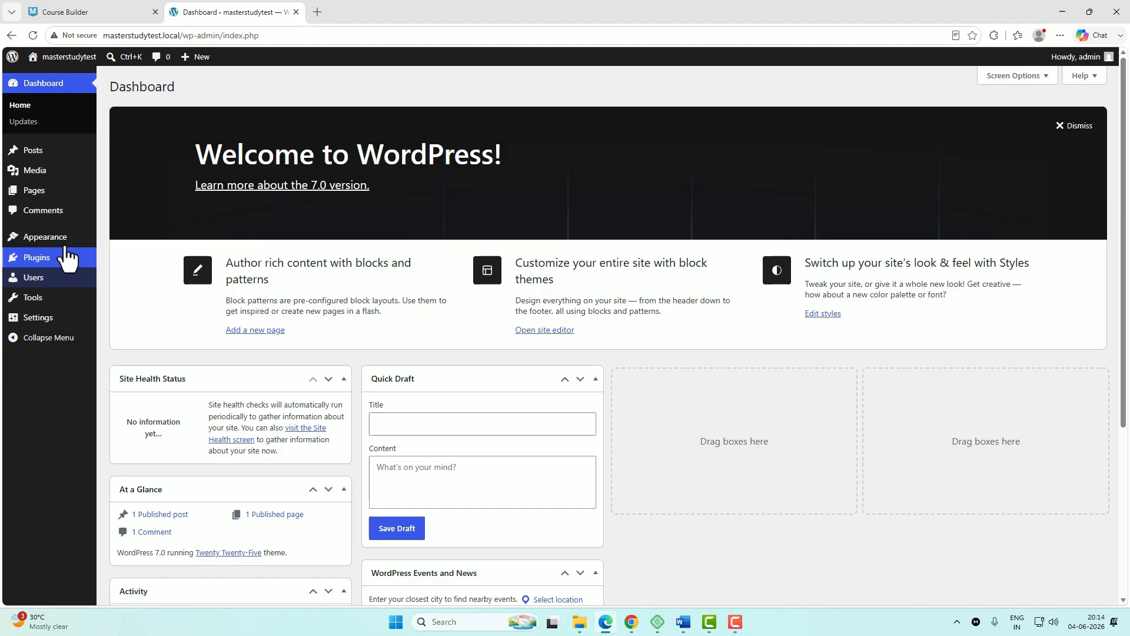
# - Review the site's installed themes and its installed plugins
pyautogui.click(64, 235)
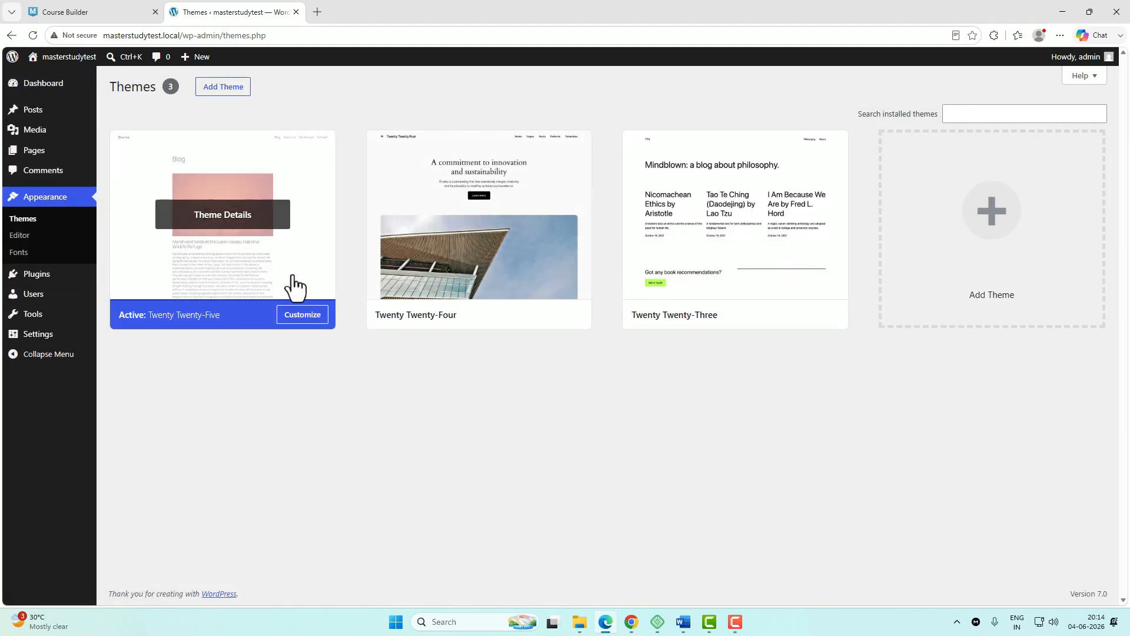
pyautogui.click(52, 274)
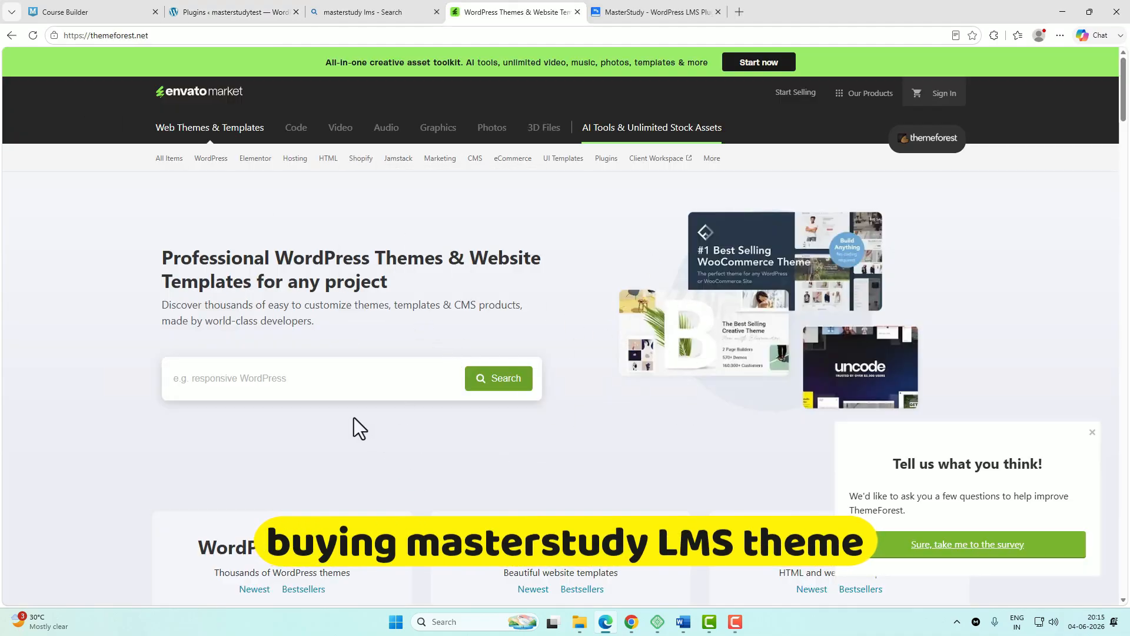
# - Search ThemeForest for "masterstudy" and view the Masterstudy - Education WordPress Theme item page
pyautogui.click(331, 385)
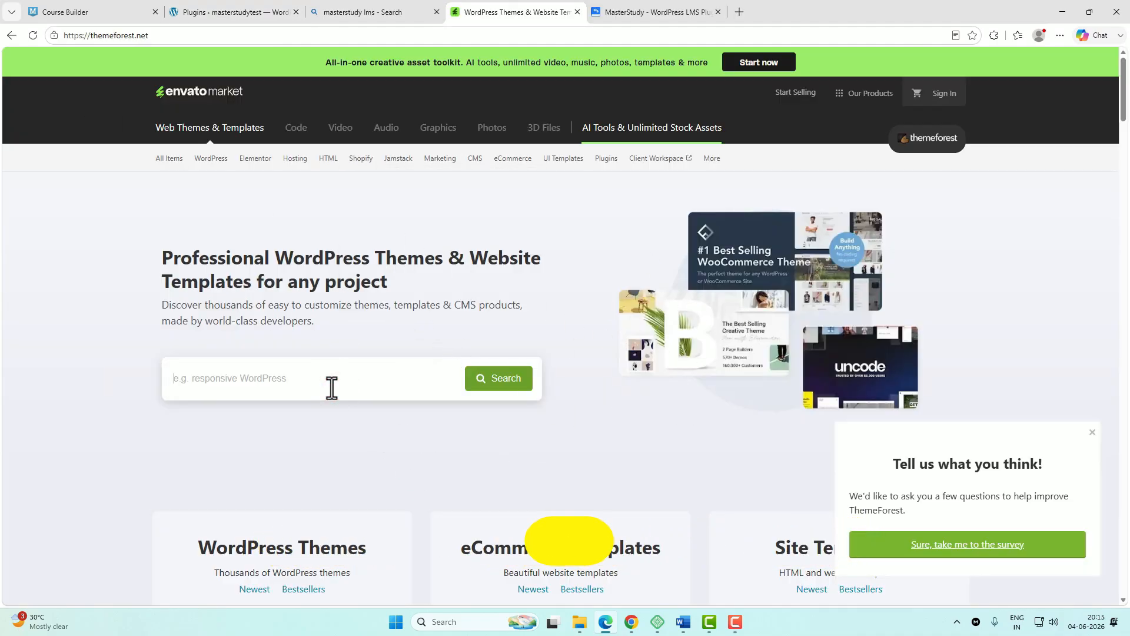
pyautogui.write('masterstudy')
pyautogui.click(505, 386)
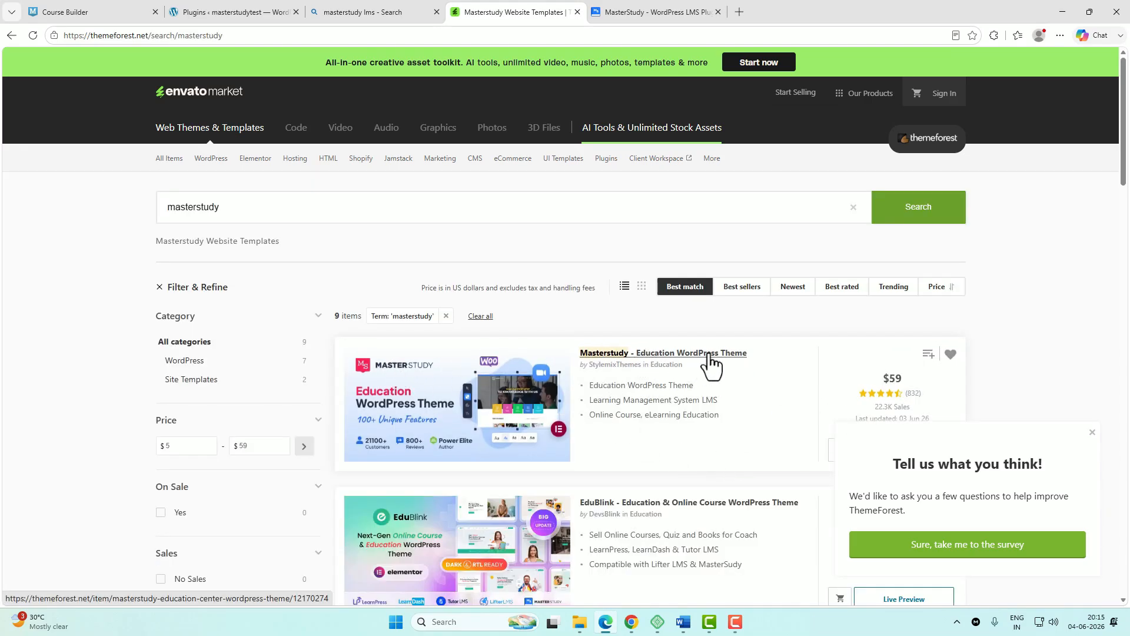
pyautogui.click(905, 390)
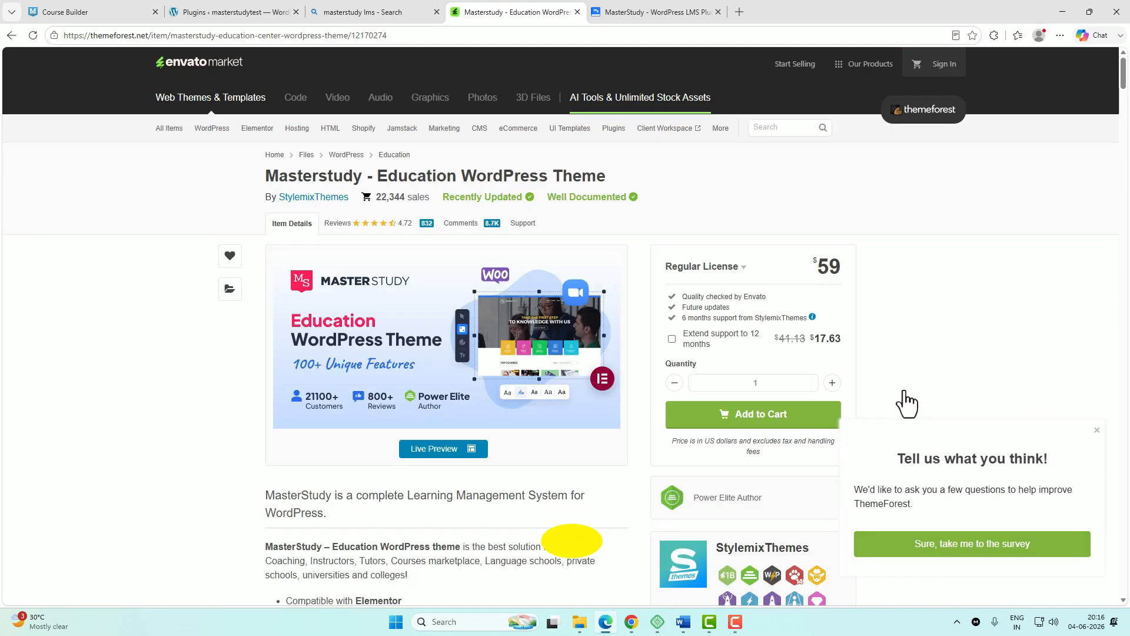
# - Switch back to the WordPress admin, install the theme from masterstudy.zip in the Desktop masterstudy folder, and activate it
pyautogui.click(248, 12)
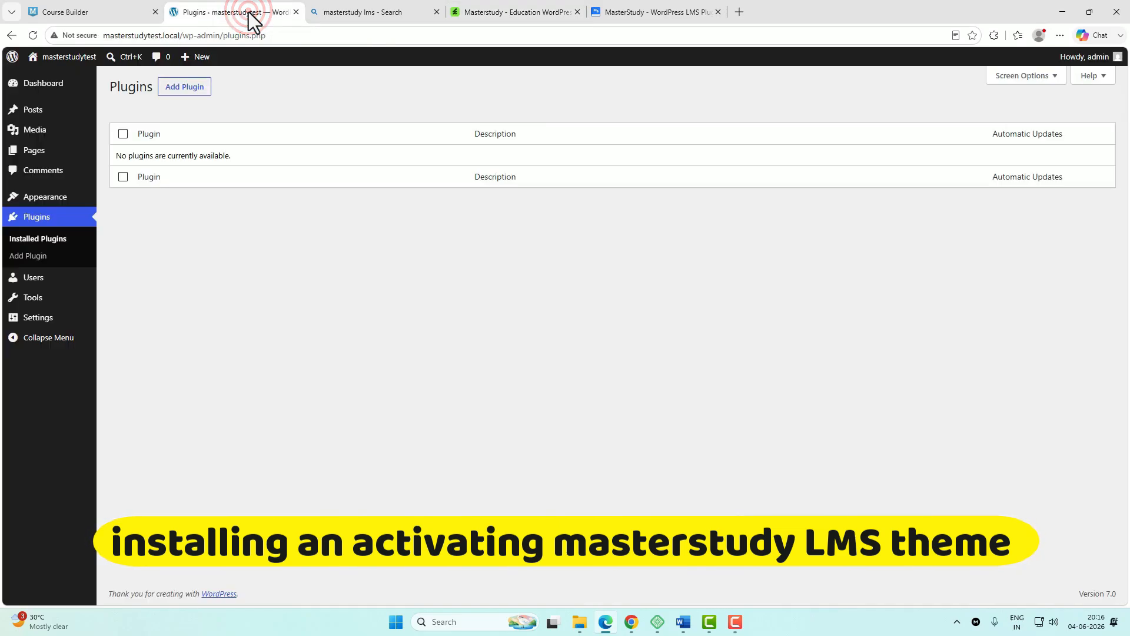
pyautogui.click(57, 199)
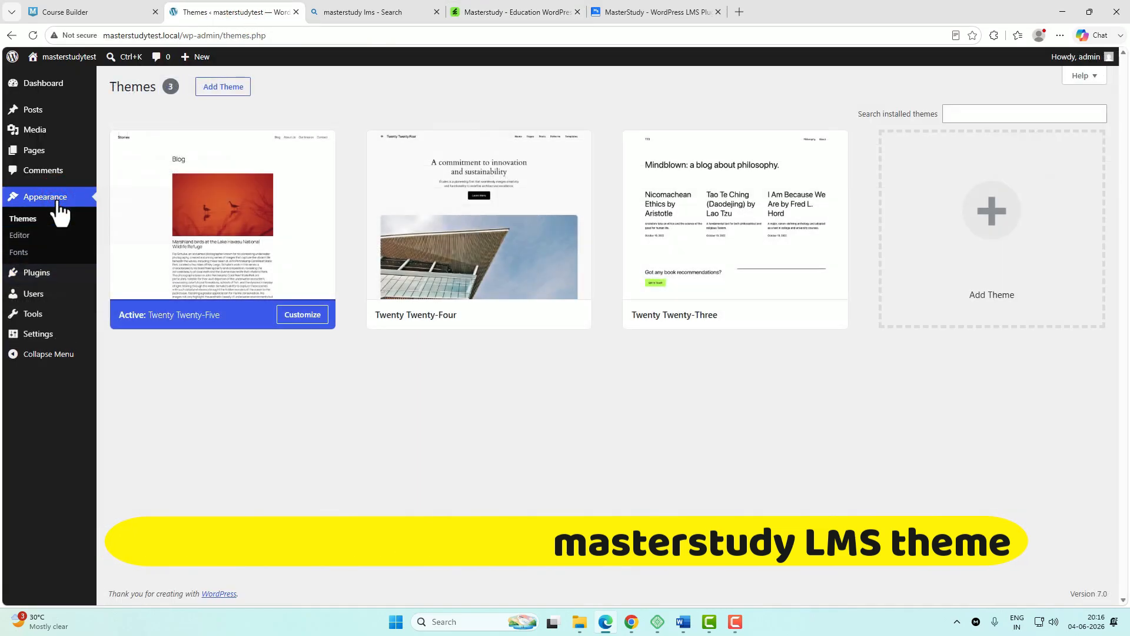
pyautogui.click(222, 88)
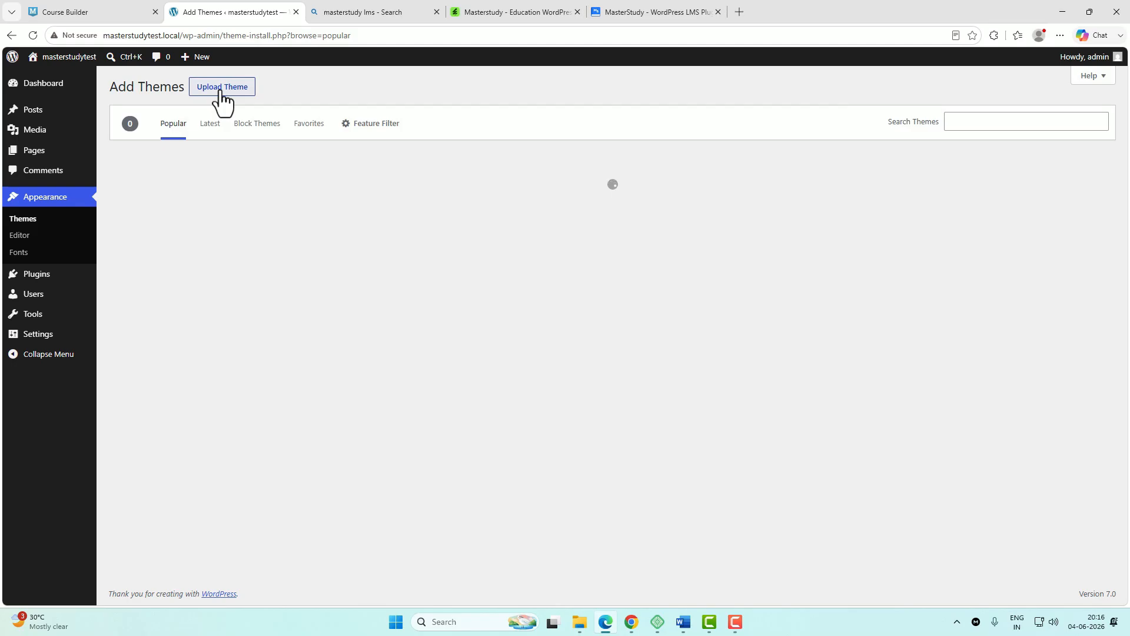
pyautogui.click(221, 88)
pyautogui.click(833, 101)
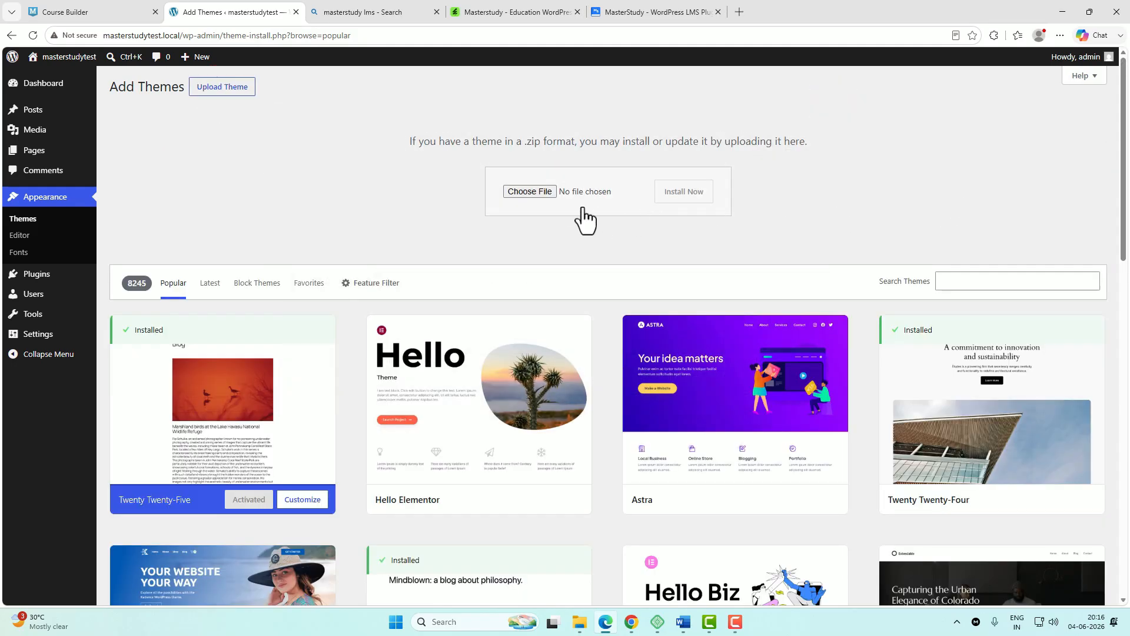
pyautogui.click(544, 192)
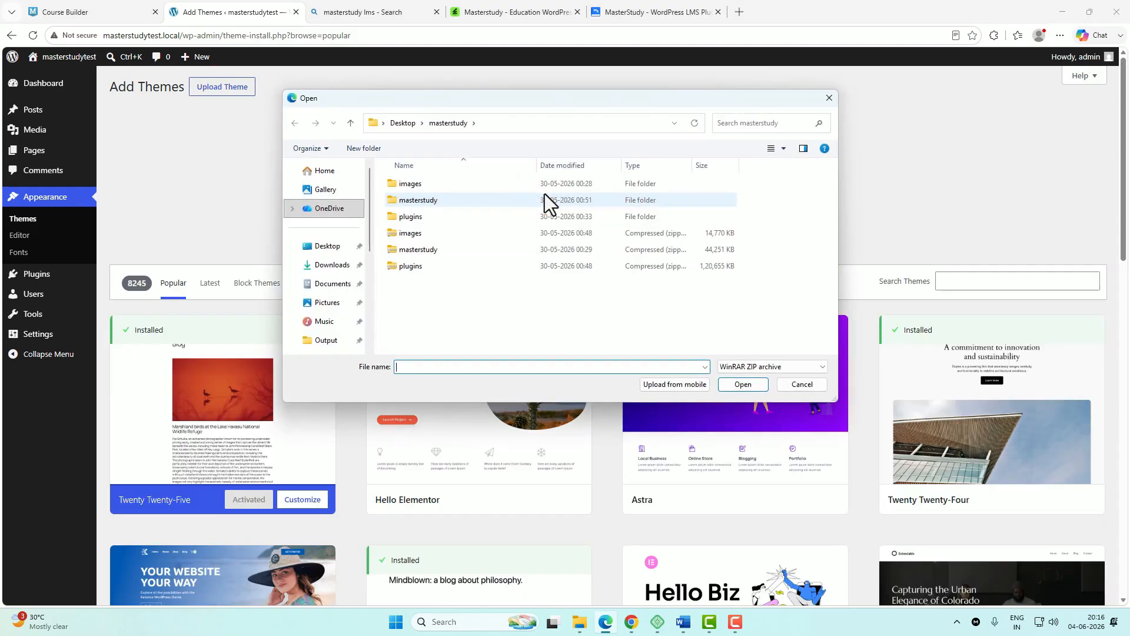
pyautogui.click(442, 251)
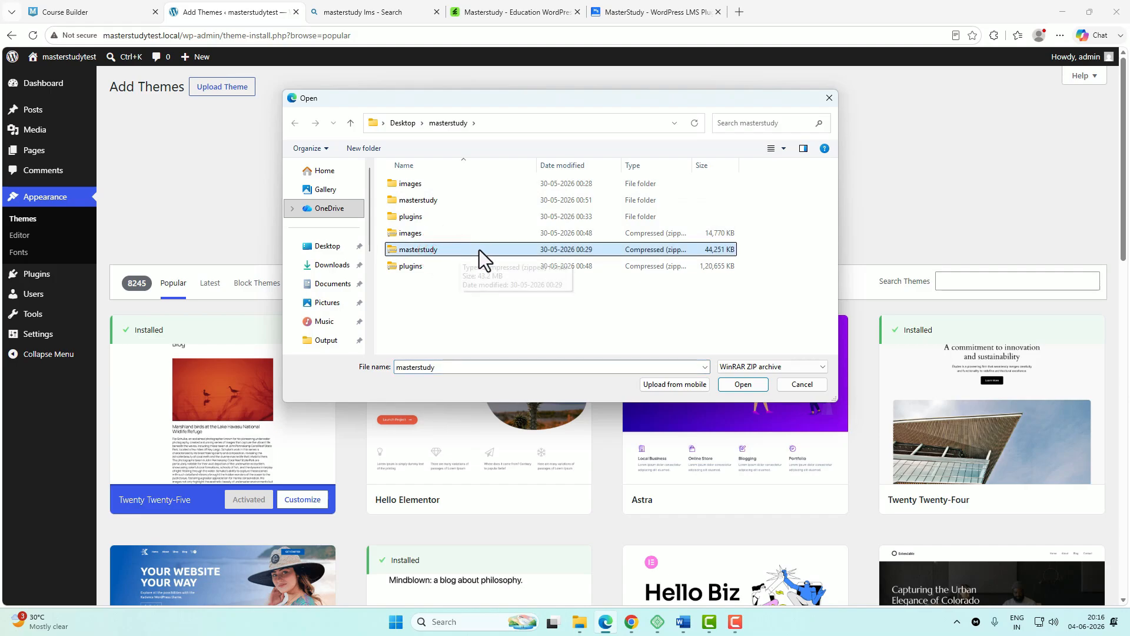
pyautogui.click(744, 385)
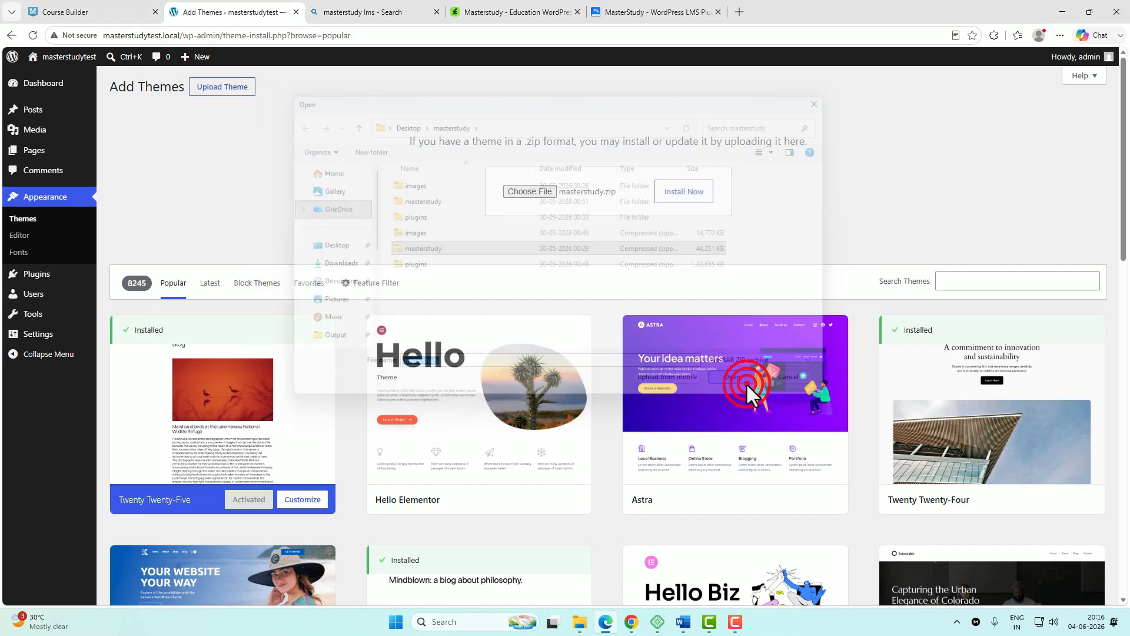
pyautogui.click(700, 199)
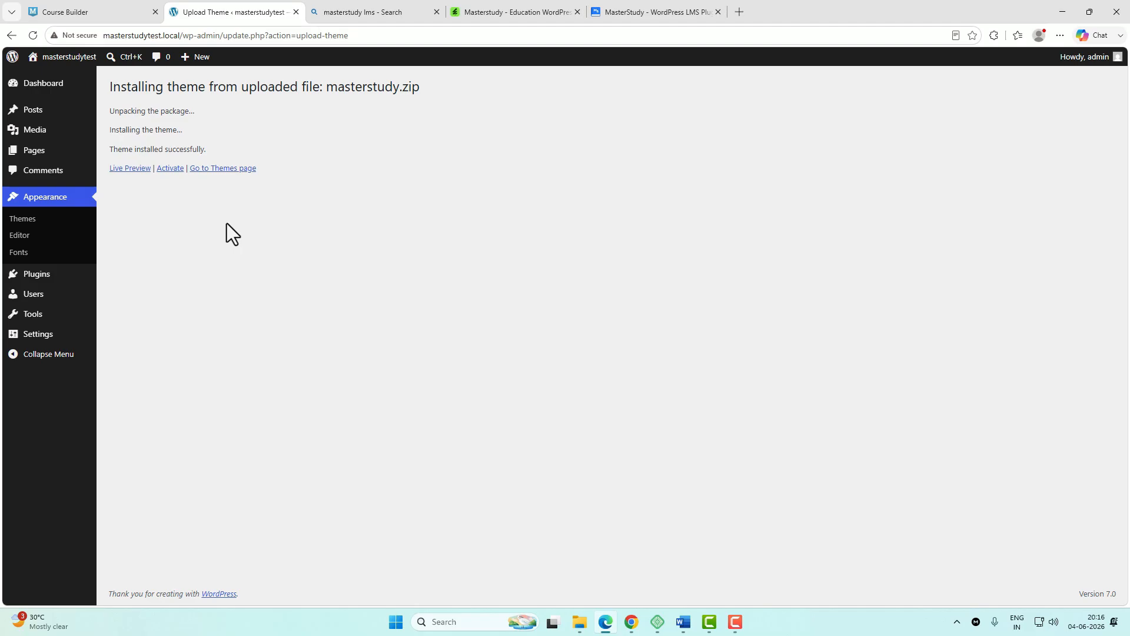
pyautogui.click(169, 169)
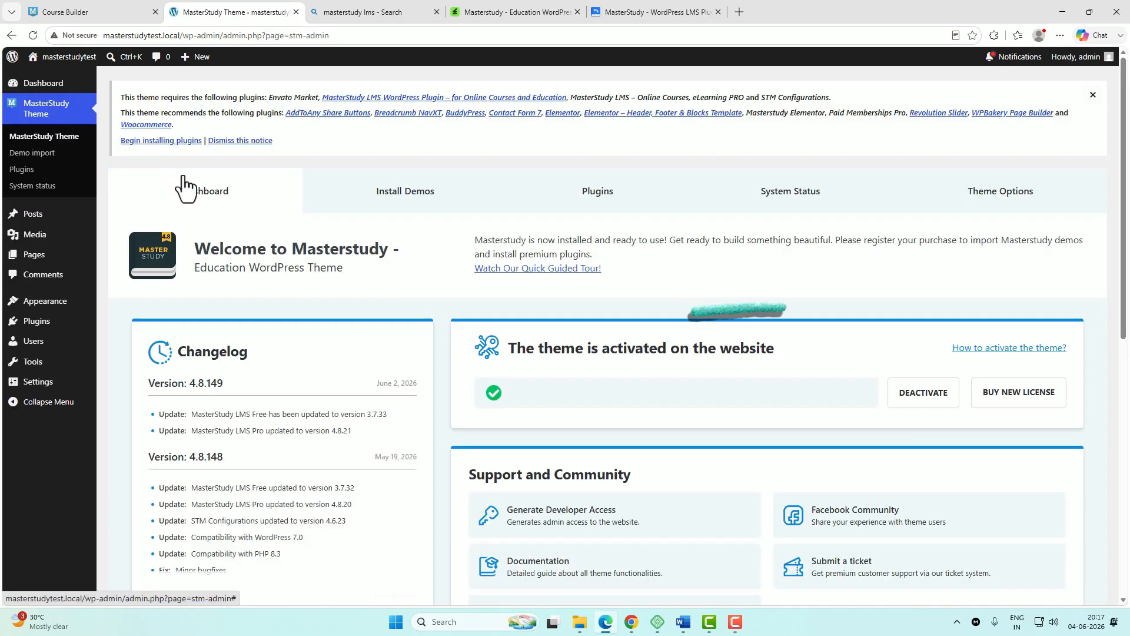
pyautogui.click(514, 394)
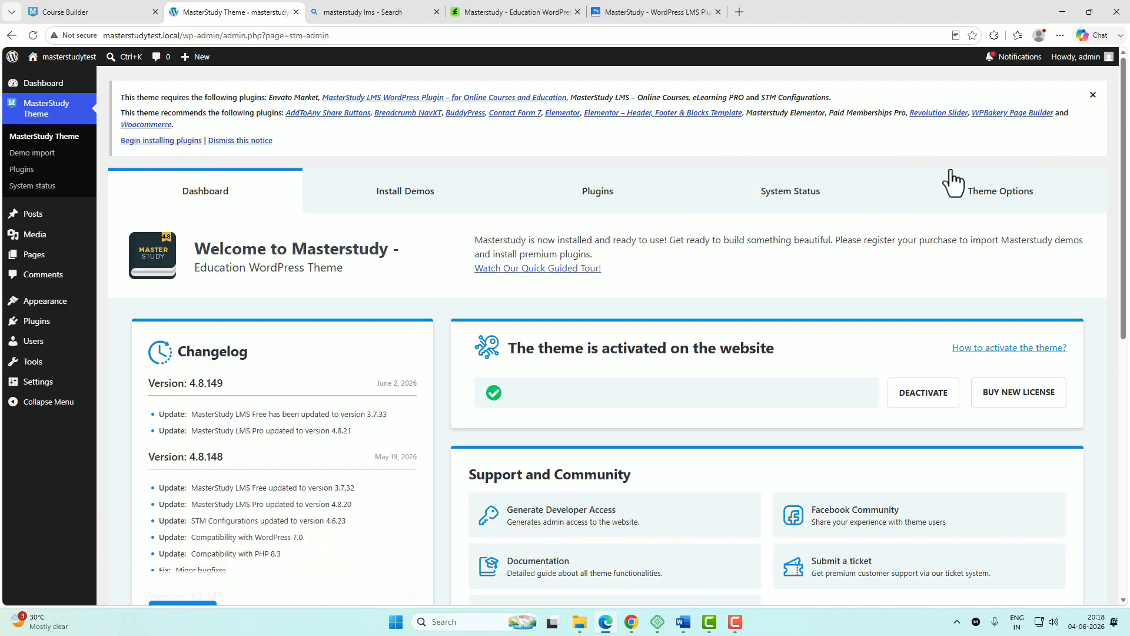
# - Bulk-install all the required and recommended plugins listed for the MasterStudy theme
pyautogui.click(176, 140)
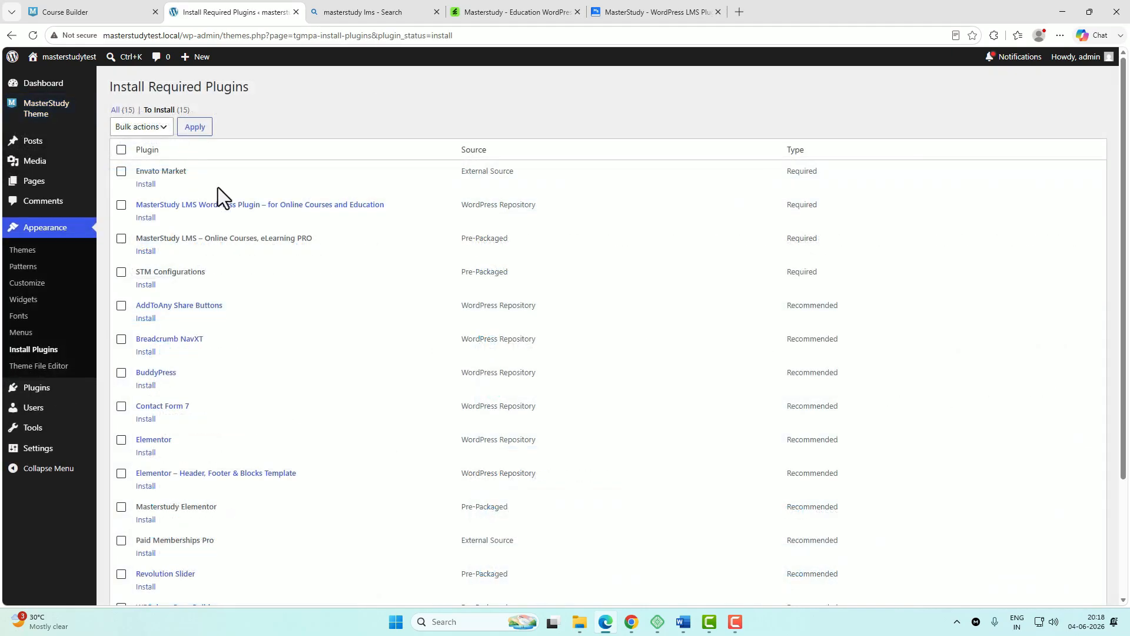
pyautogui.click(121, 149)
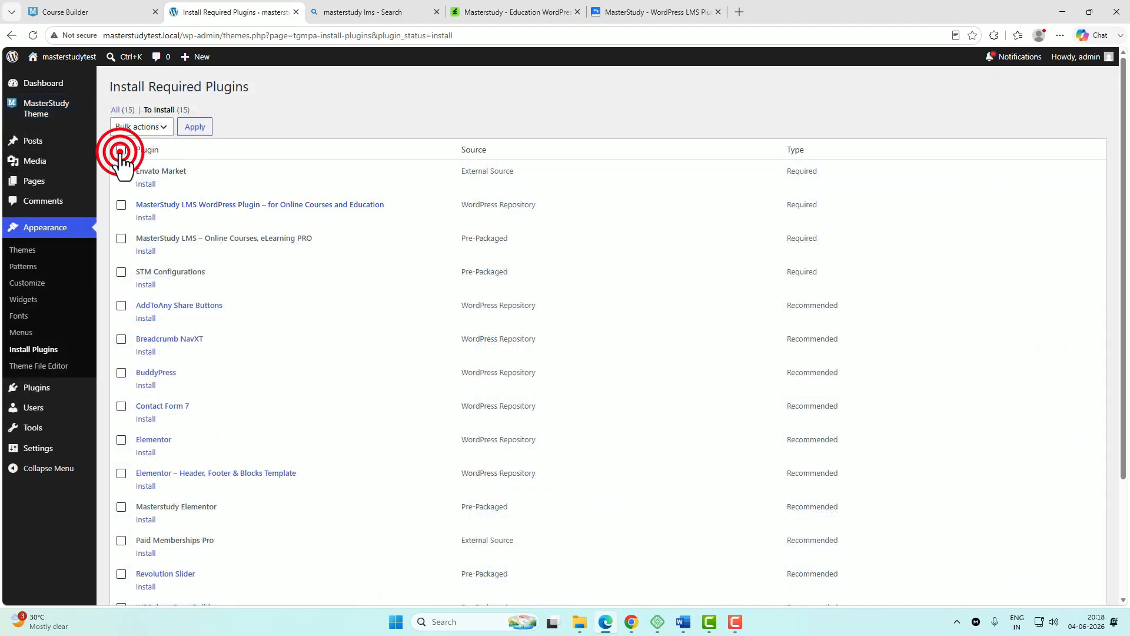
pyautogui.click(152, 127)
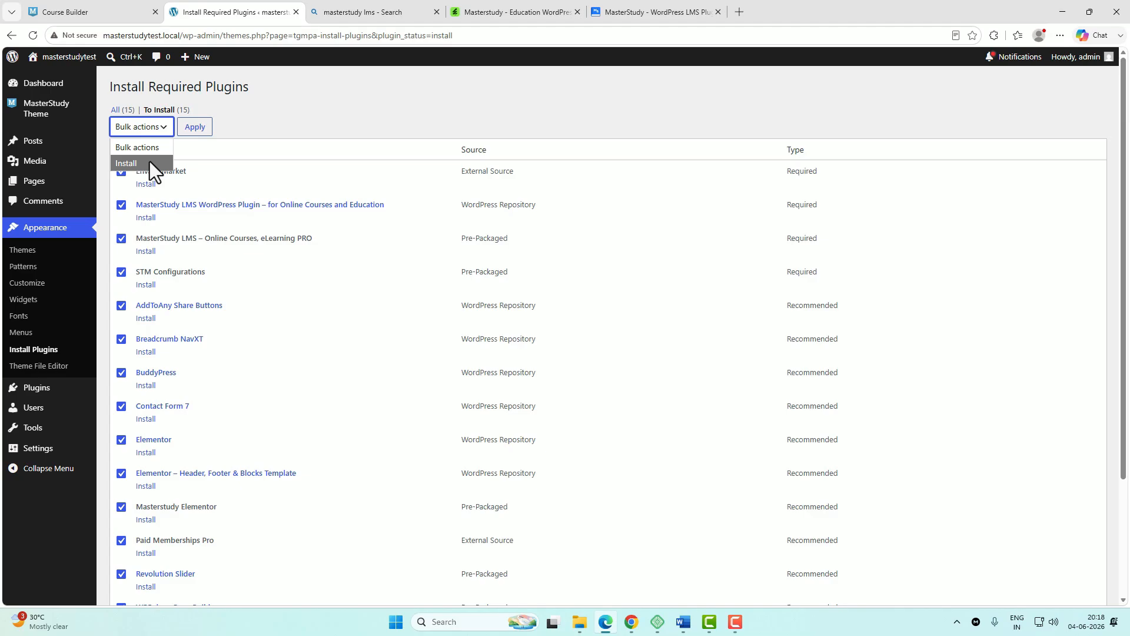
pyautogui.click(150, 163)
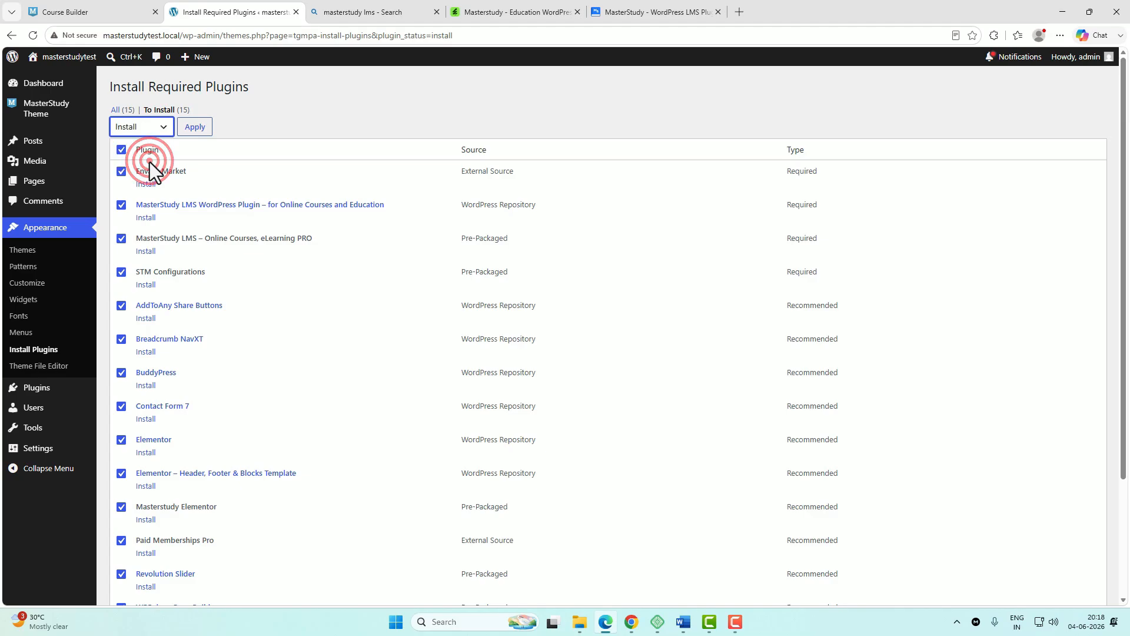
pyautogui.click(195, 128)
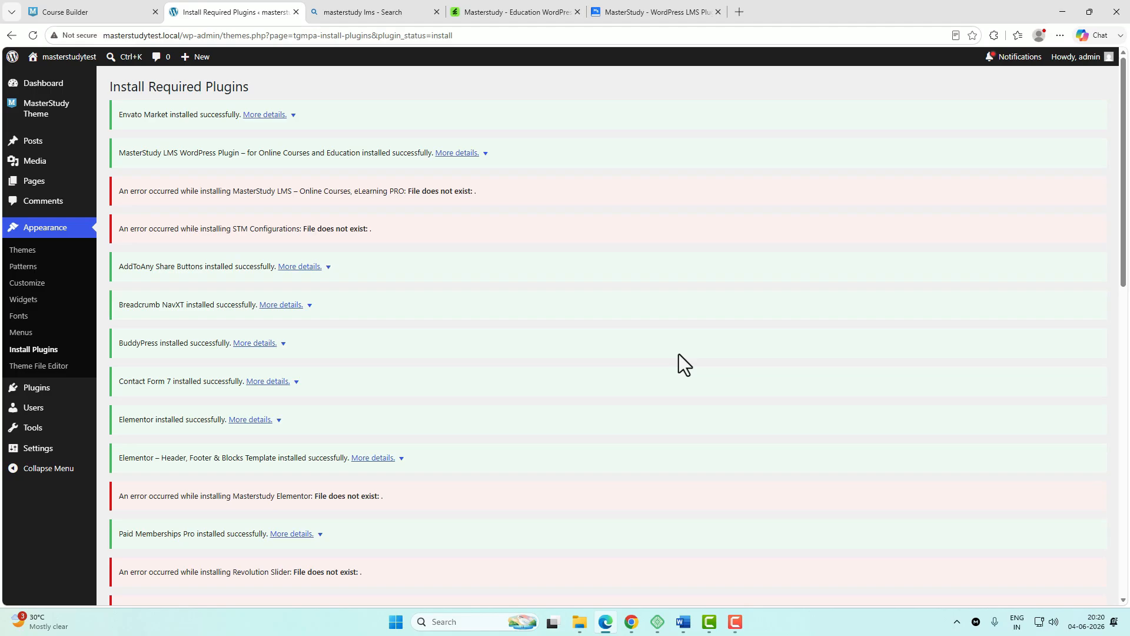
# - Check which theme plugins still have to be installed, including MasterStudy LMS – Online Courses, eLearning PRO
pyautogui.click(42, 351)
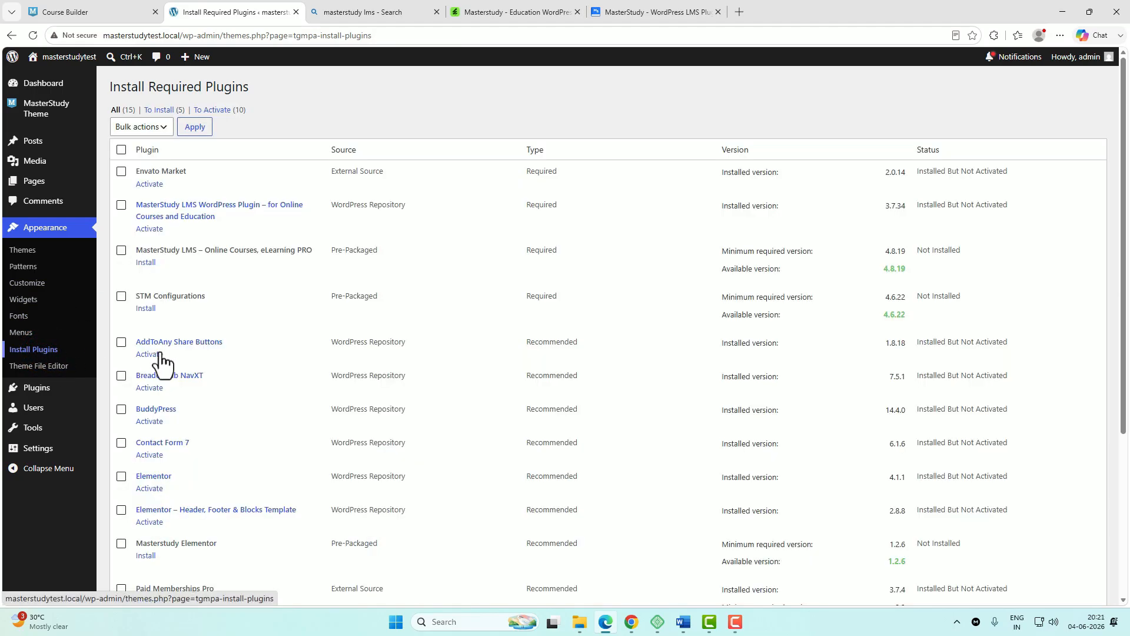
pyautogui.click(159, 110)
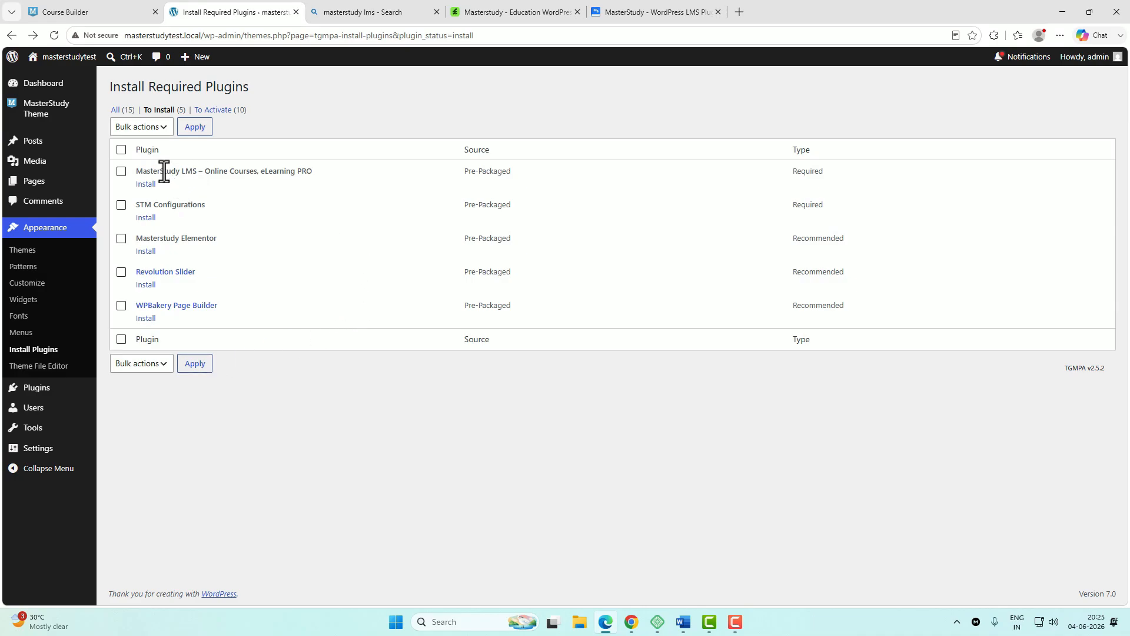
pyautogui.moveTo(328, 170); pyautogui.dragTo(136, 171)
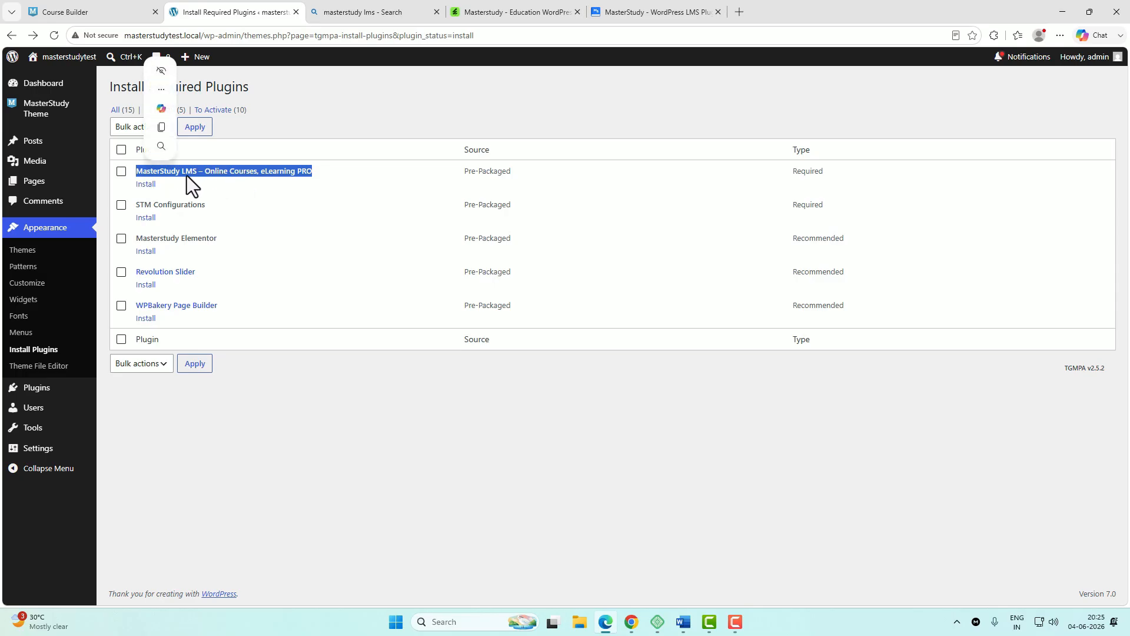
# - Review the annual and lifetime pricing plans on the MasterStudy plugin website
pyautogui.click(666, 16)
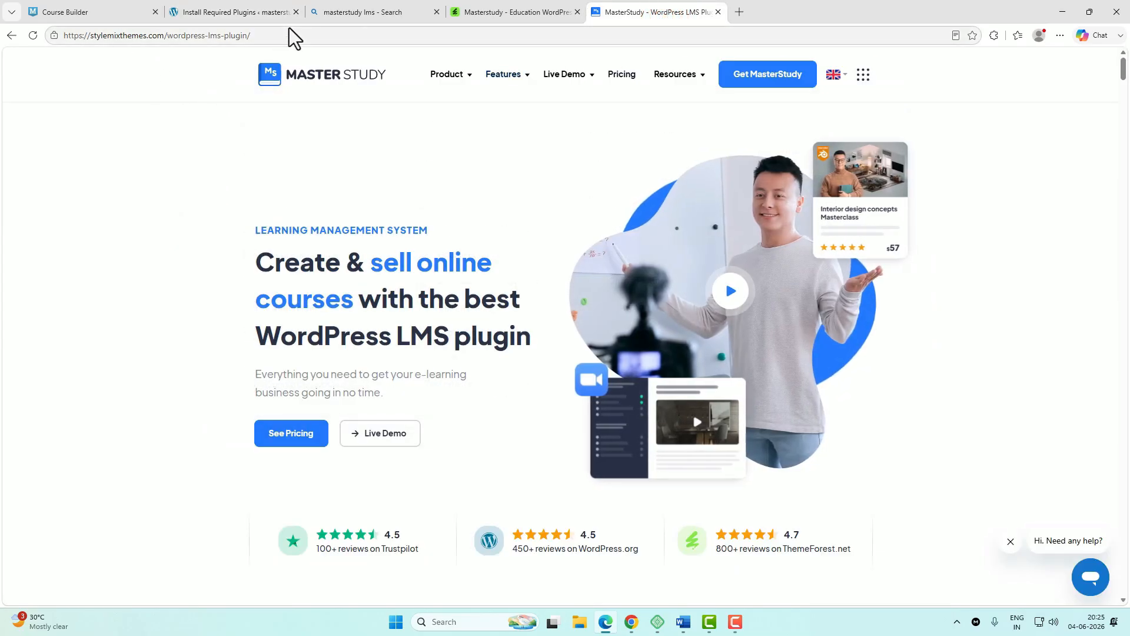
pyautogui.click(767, 83)
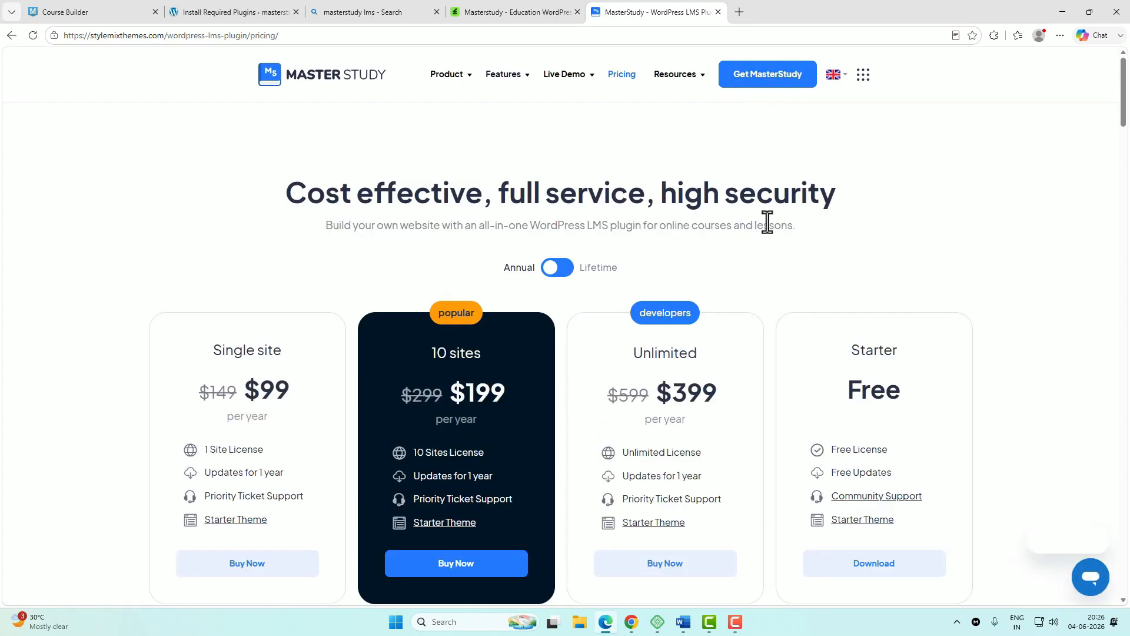
pyautogui.scroll(-2, 769, 250)
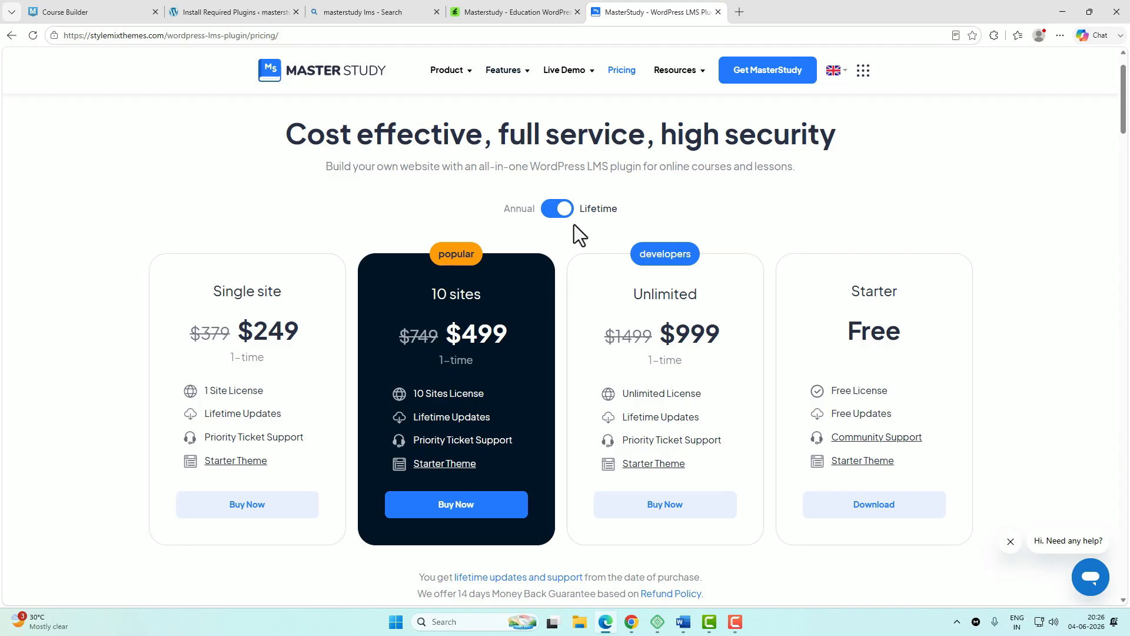
# - Return to the WordPress admin, then install and activate the plugin from masterstudy-lms-learning-management-system-pro.zip in the Desktop masterstudy plugins folder
pyautogui.click(241, 12)
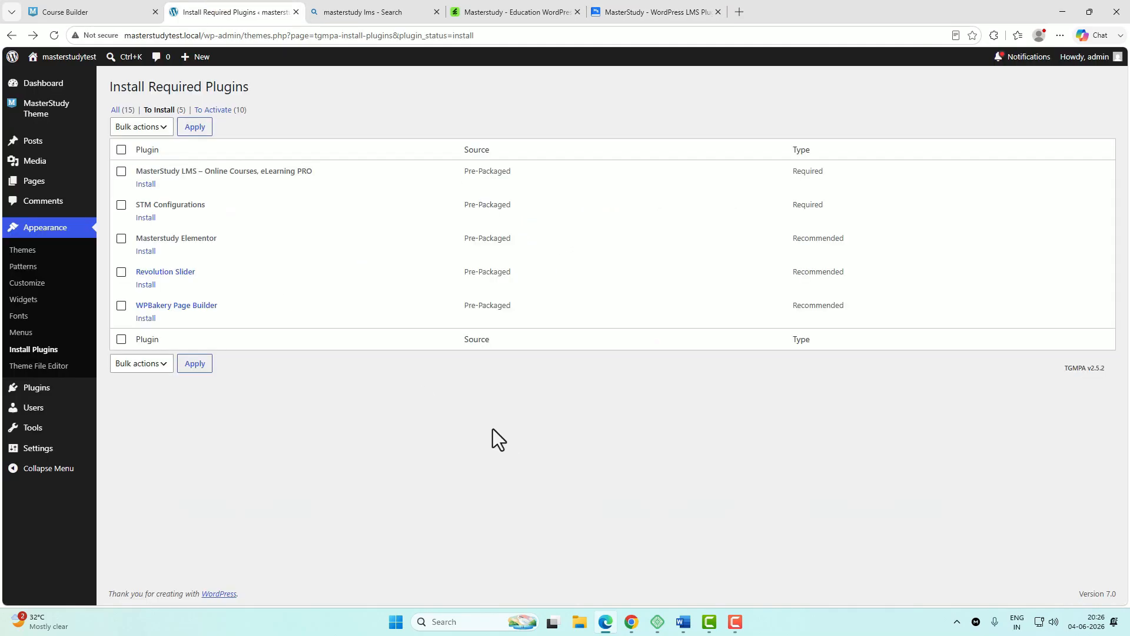
pyautogui.moveTo(45, 399)
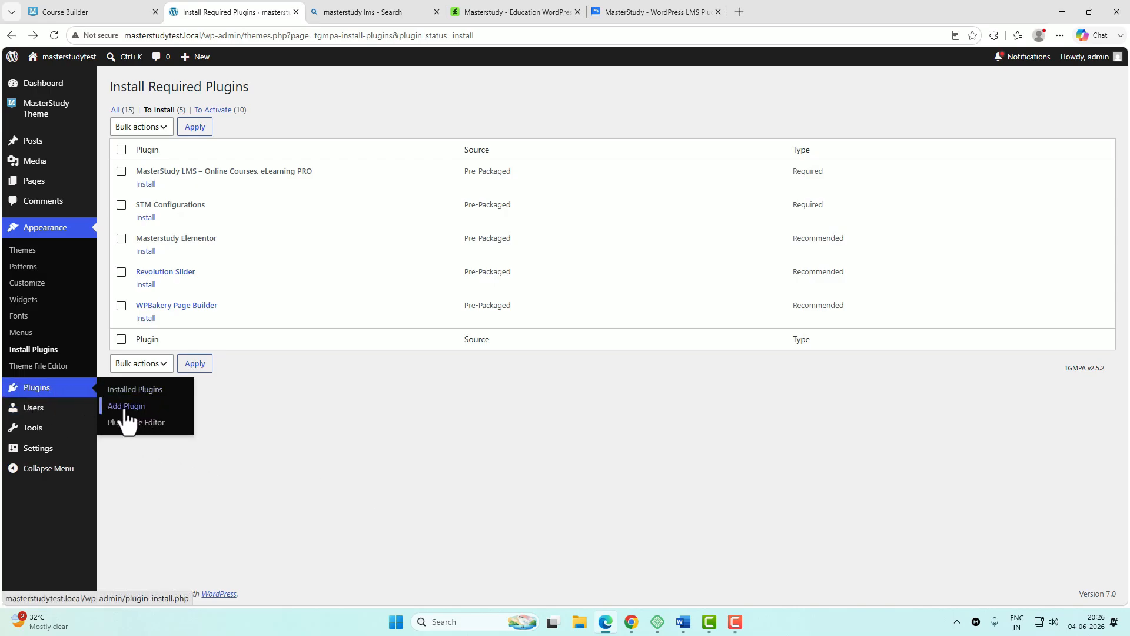
pyautogui.click(137, 408)
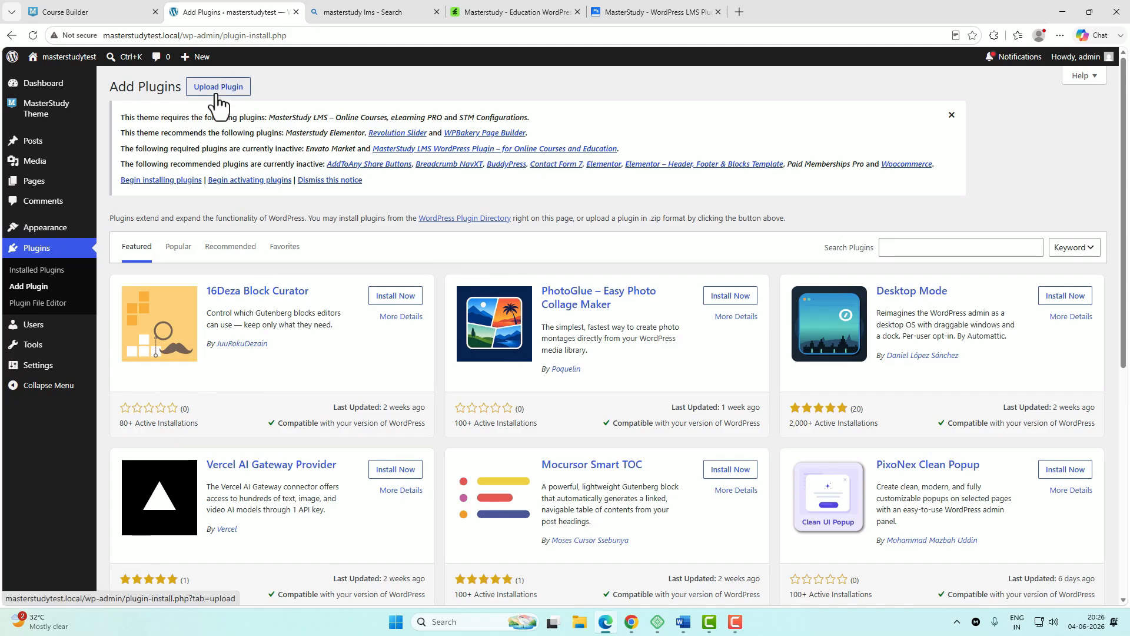
pyautogui.click(216, 92)
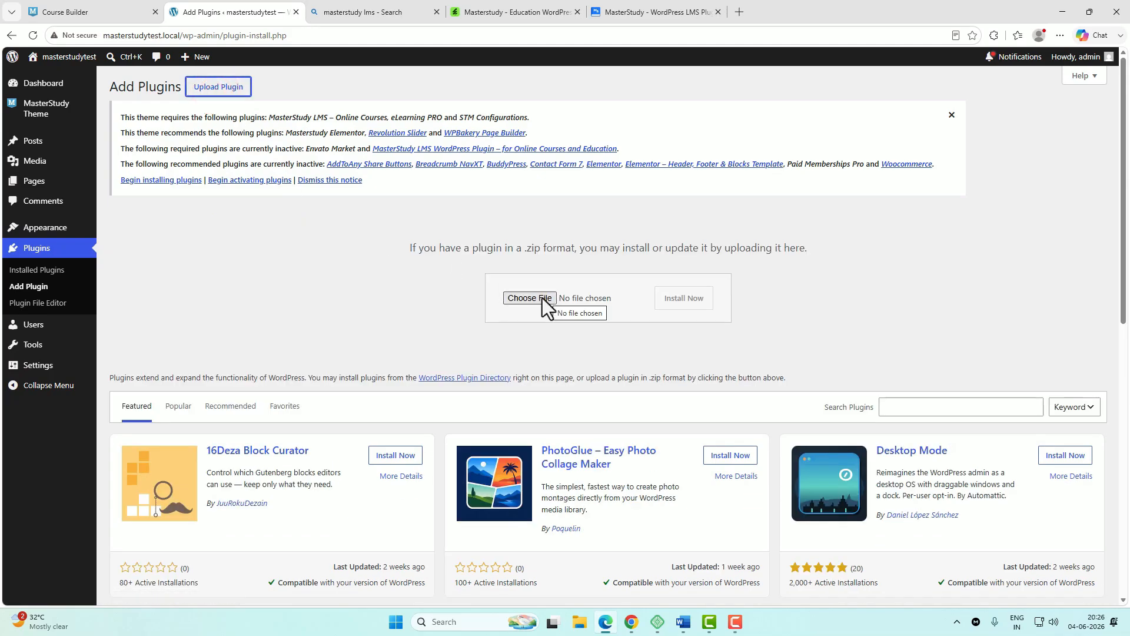
pyautogui.click(525, 301)
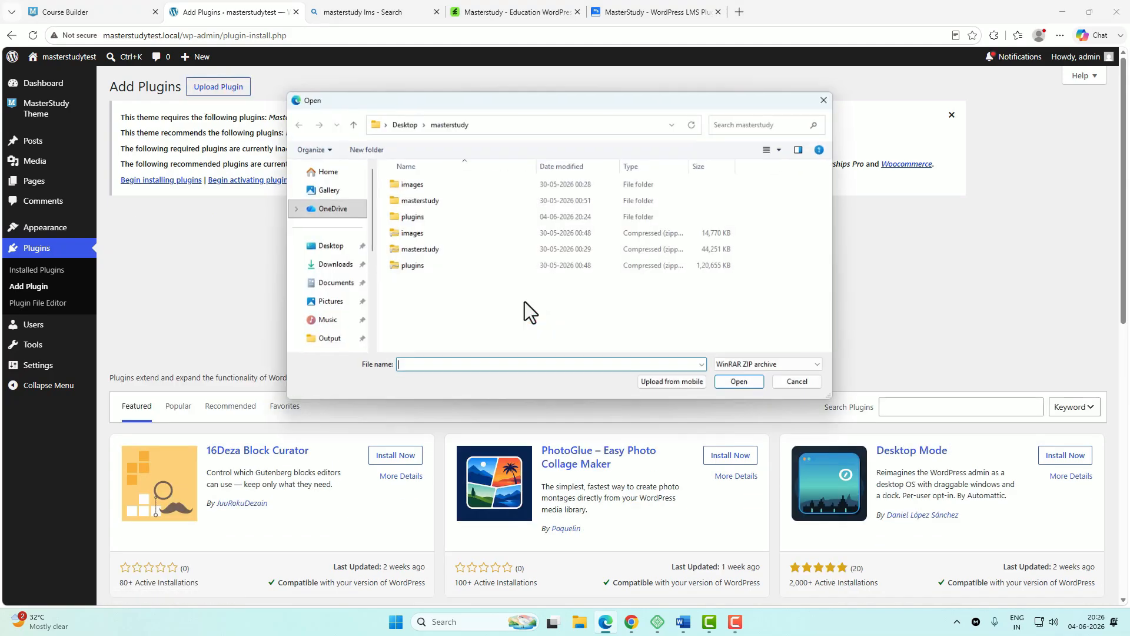
pyautogui.doubleClick(419, 217)
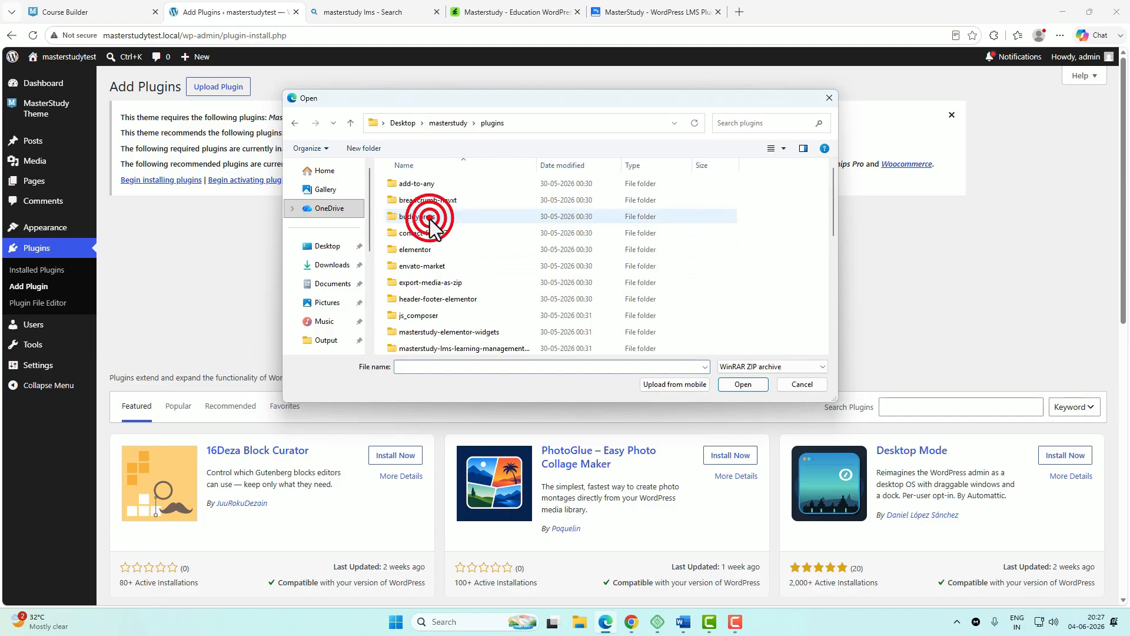
pyautogui.scroll(-7, 532, 267)
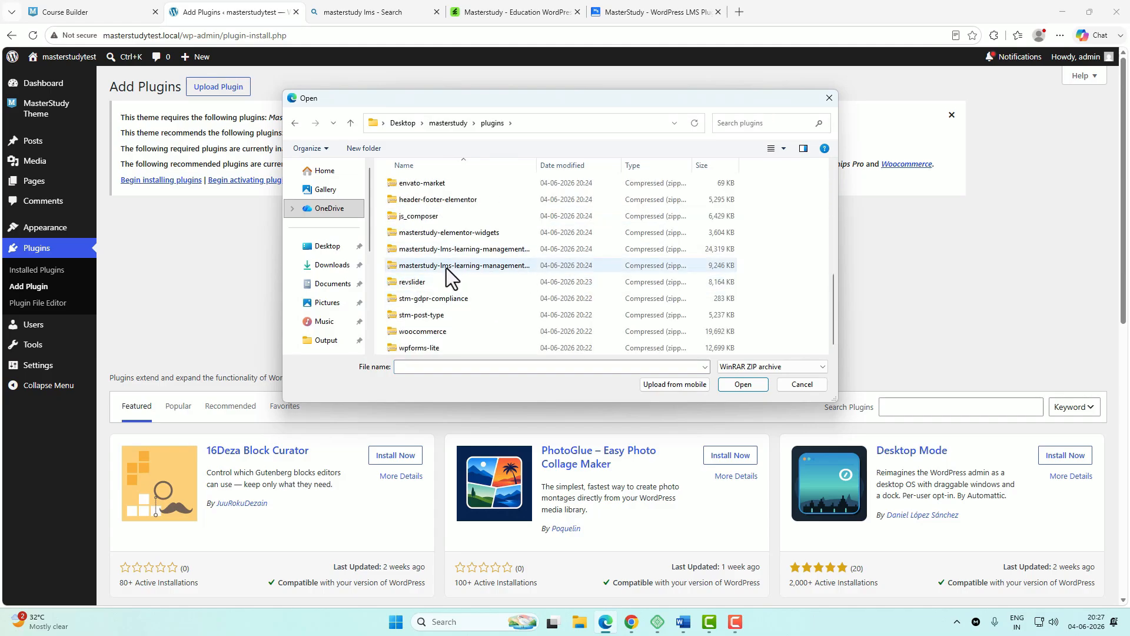
pyautogui.click(470, 266)
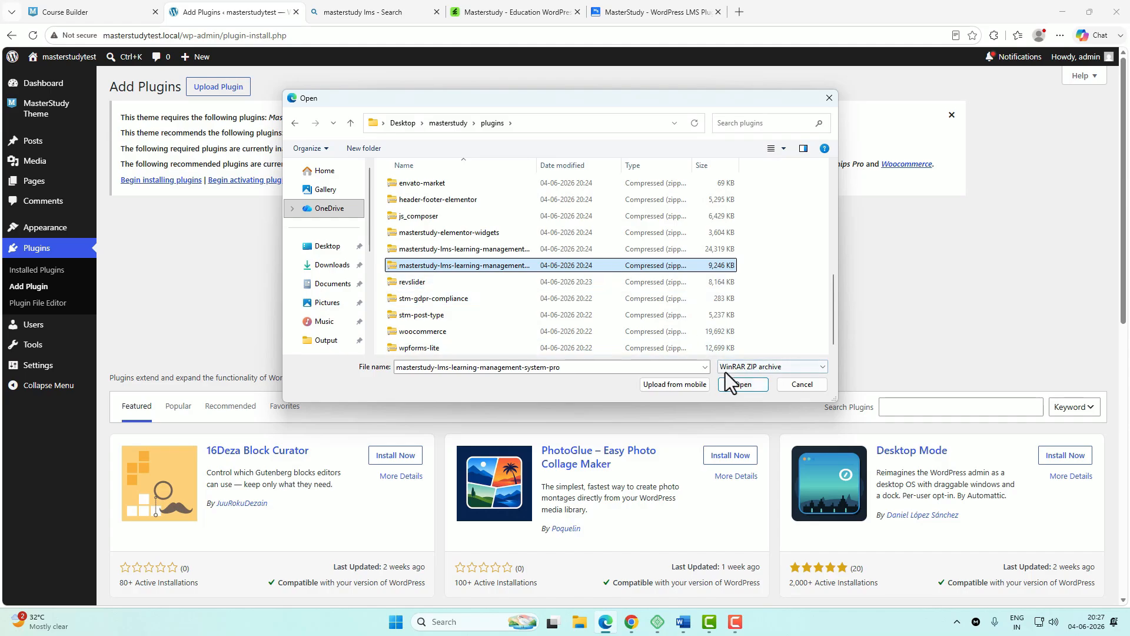
pyautogui.click(740, 384)
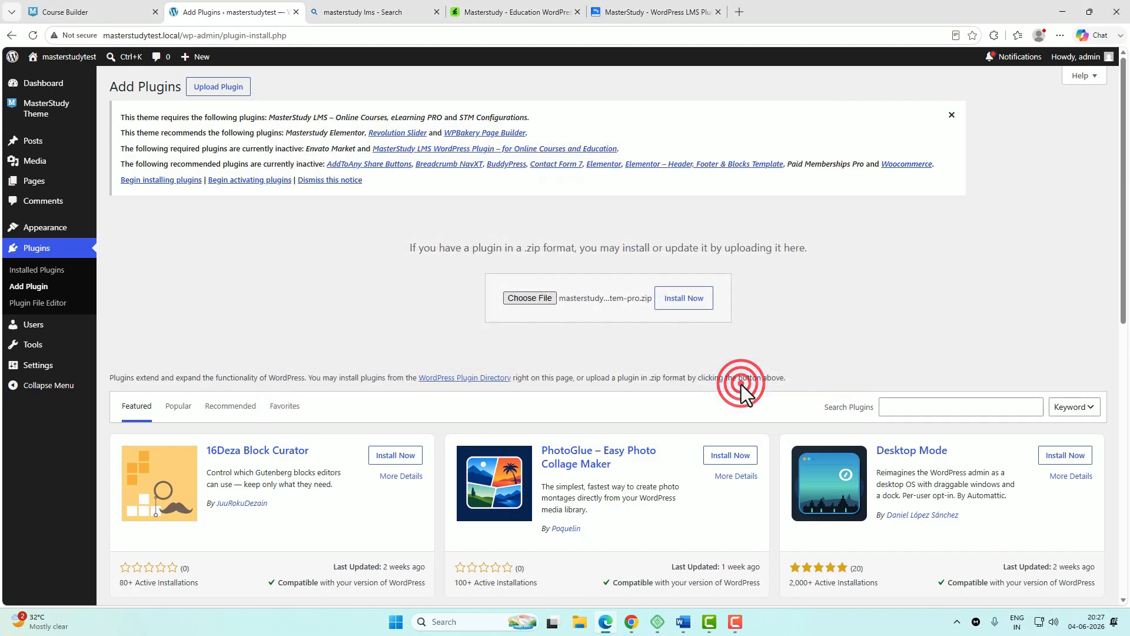
pyautogui.click(672, 303)
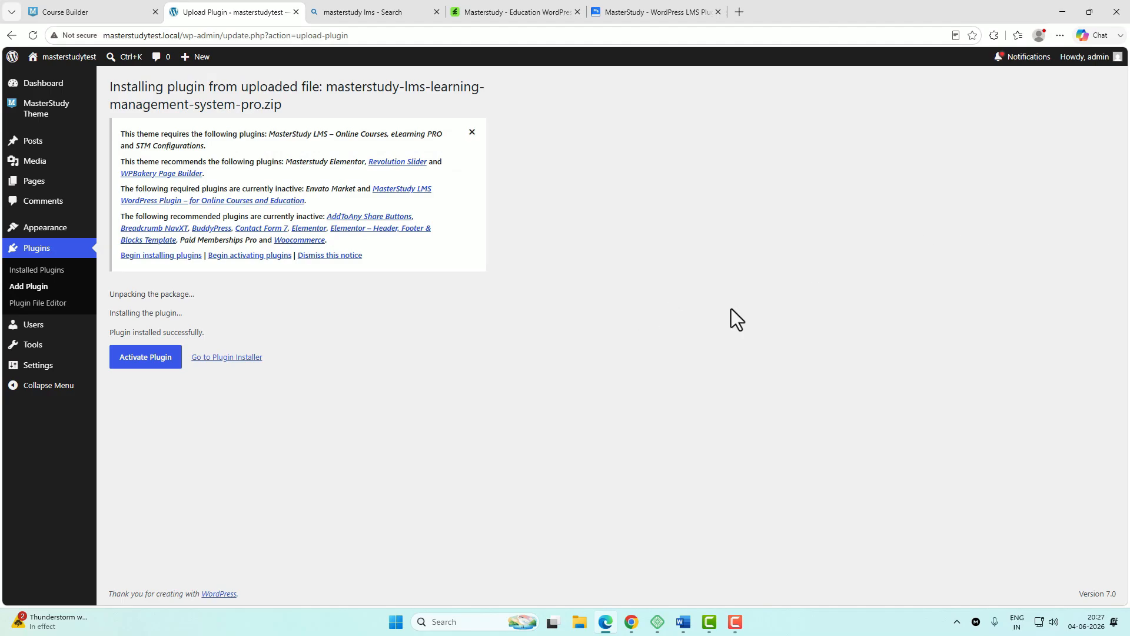
pyautogui.click(135, 357)
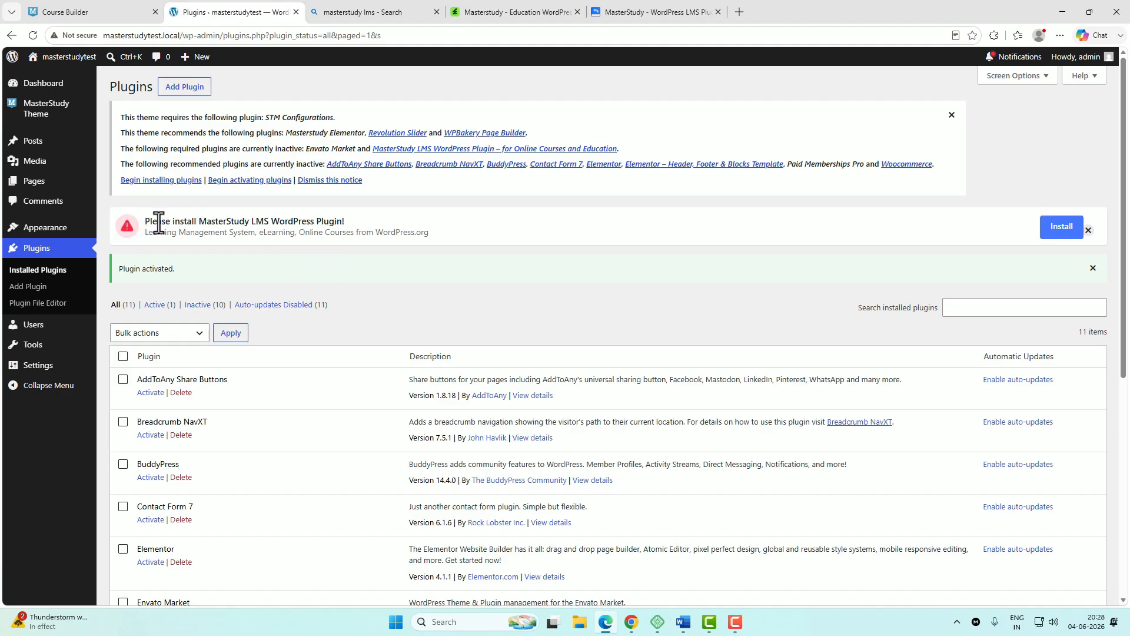
# - Install the MasterStudy LMS WordPress Plugin requested in the notice and skip its setup wizard
pyautogui.moveTo(166, 221); pyautogui.dragTo(303, 222)
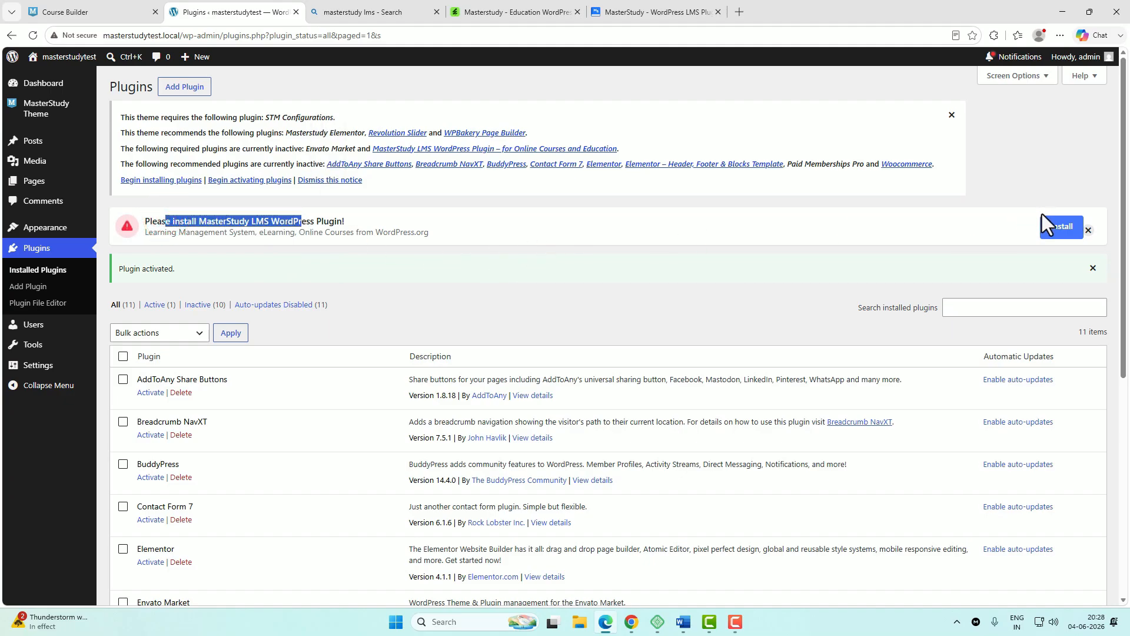
pyautogui.click(1057, 226)
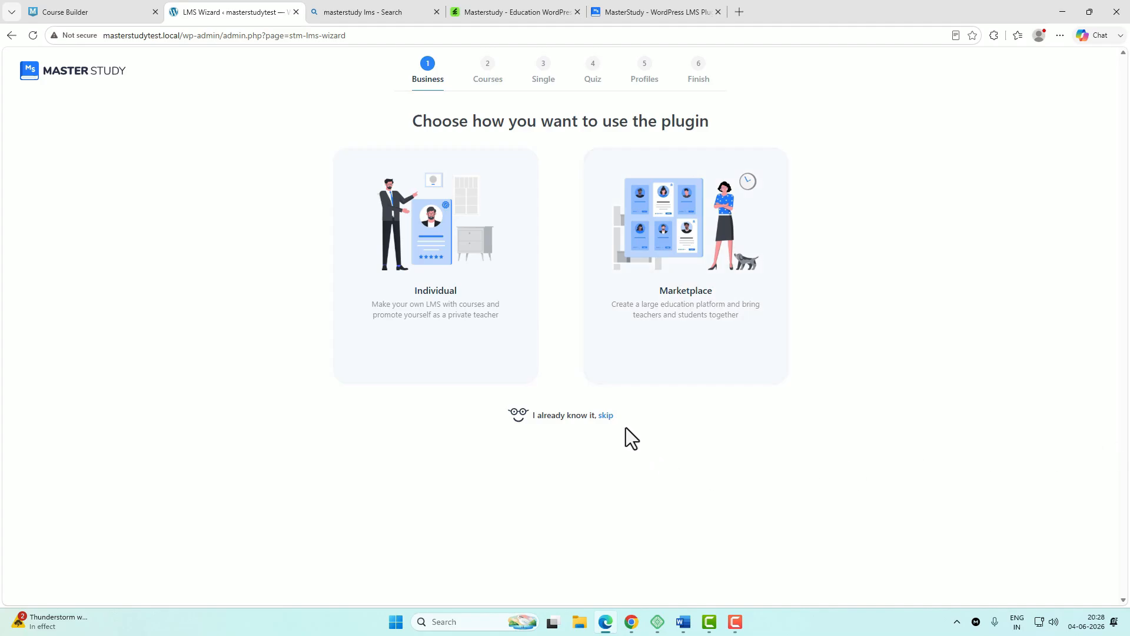
pyautogui.click(608, 419)
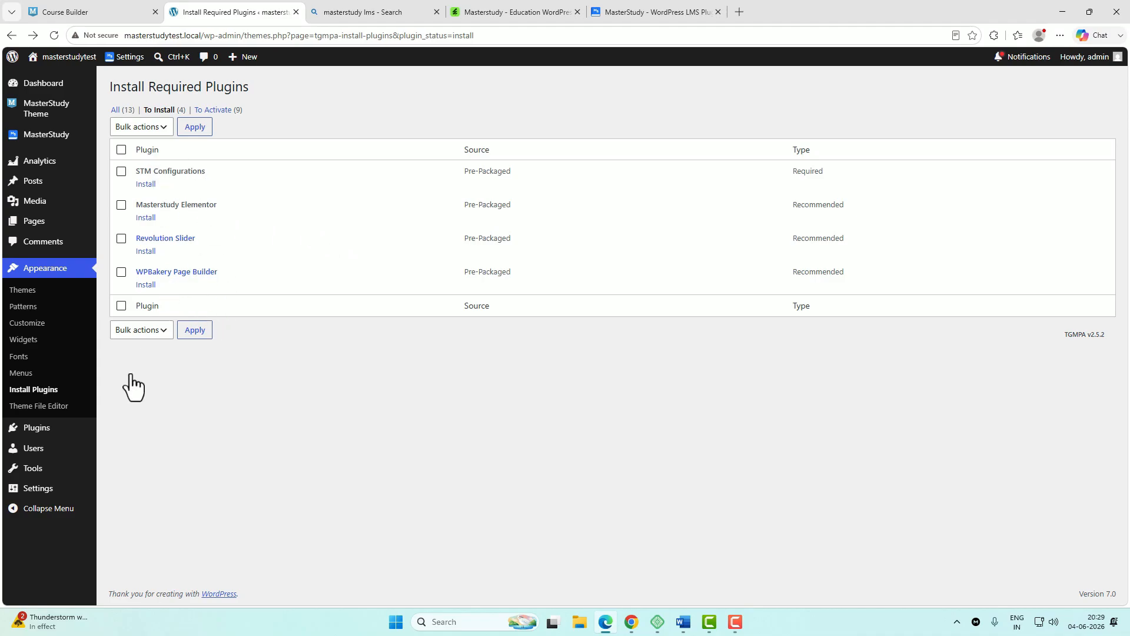
# - Open the plugin upload form in a separate browser tab and check the theme's list of plugins still to install
pyautogui.moveTo(33, 433)
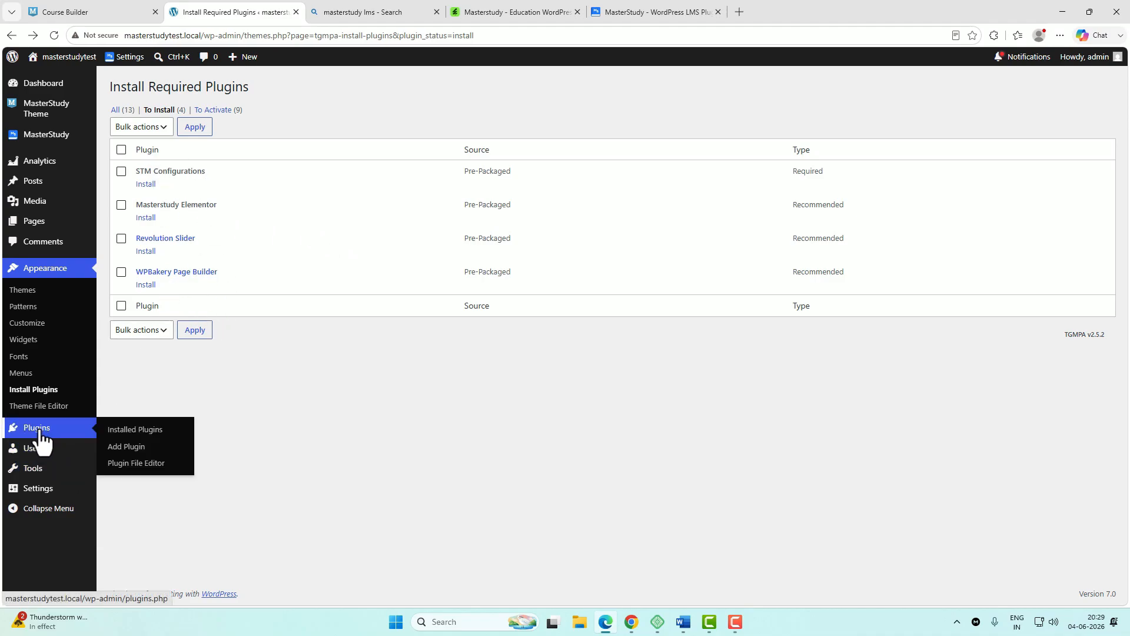
pyautogui.rightClick(124, 448)
pyautogui.click(184, 231)
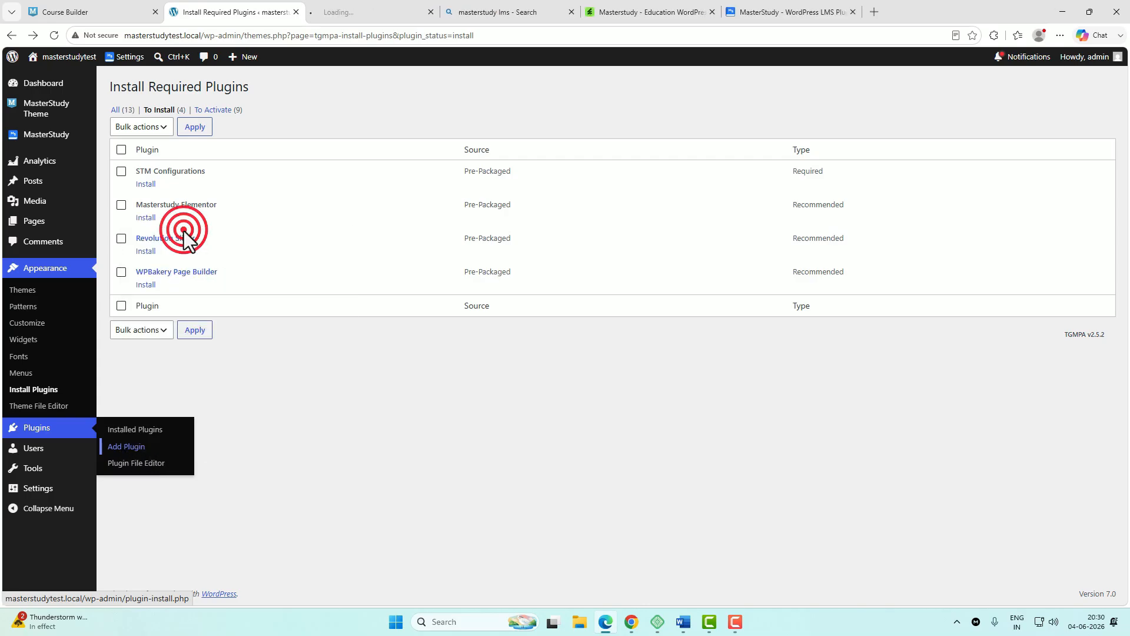
pyautogui.click(391, 10)
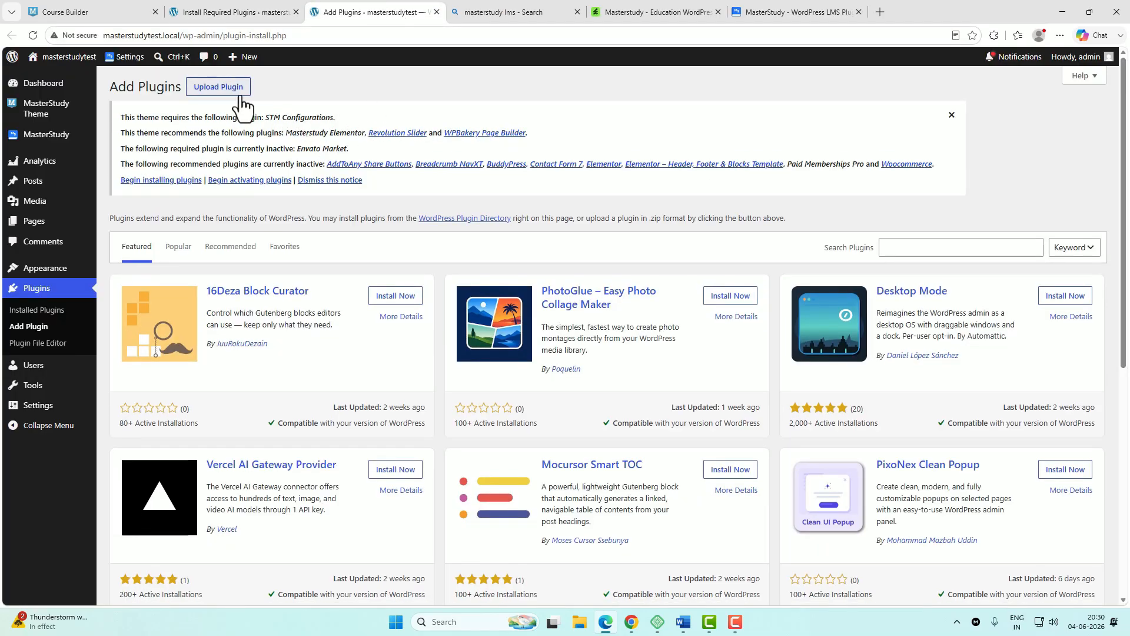
pyautogui.click(229, 88)
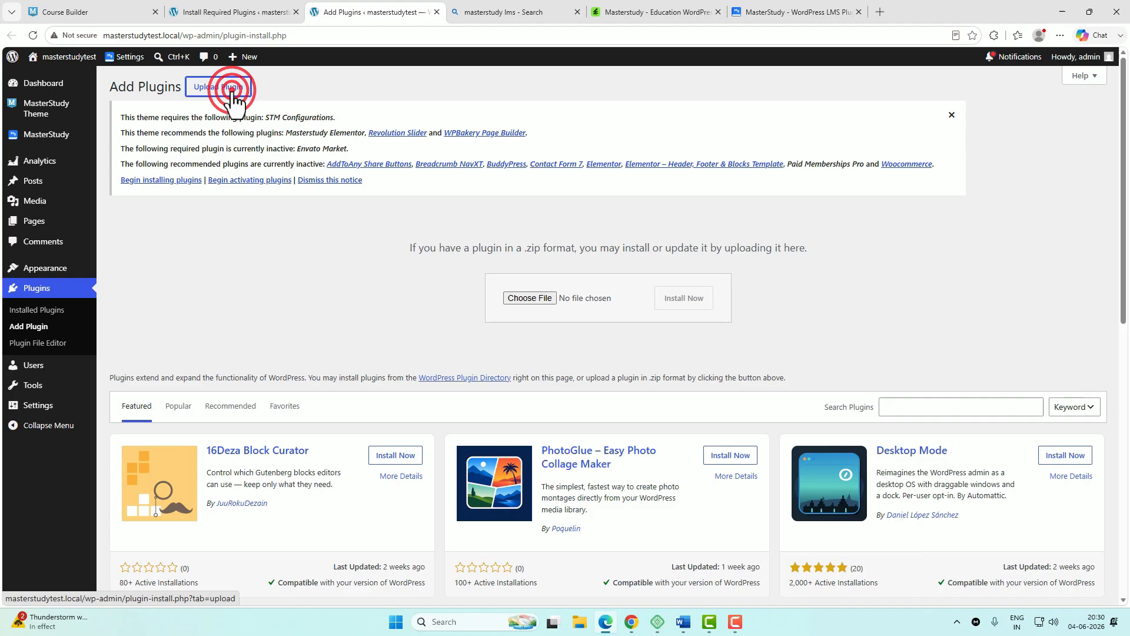
pyautogui.click(244, 20)
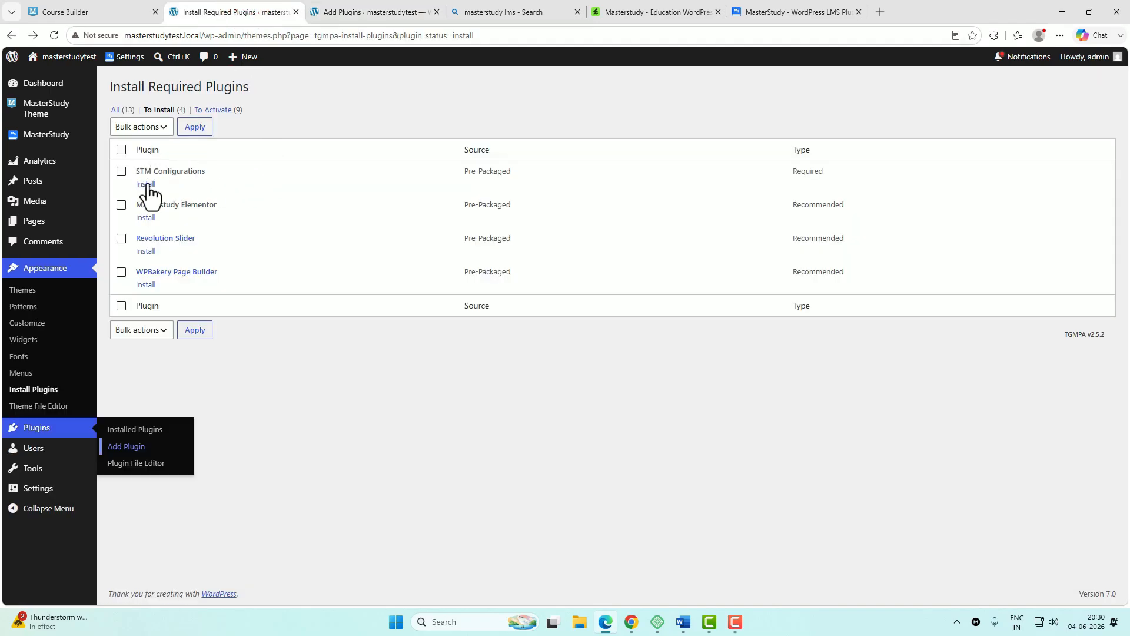
pyautogui.click(409, 11)
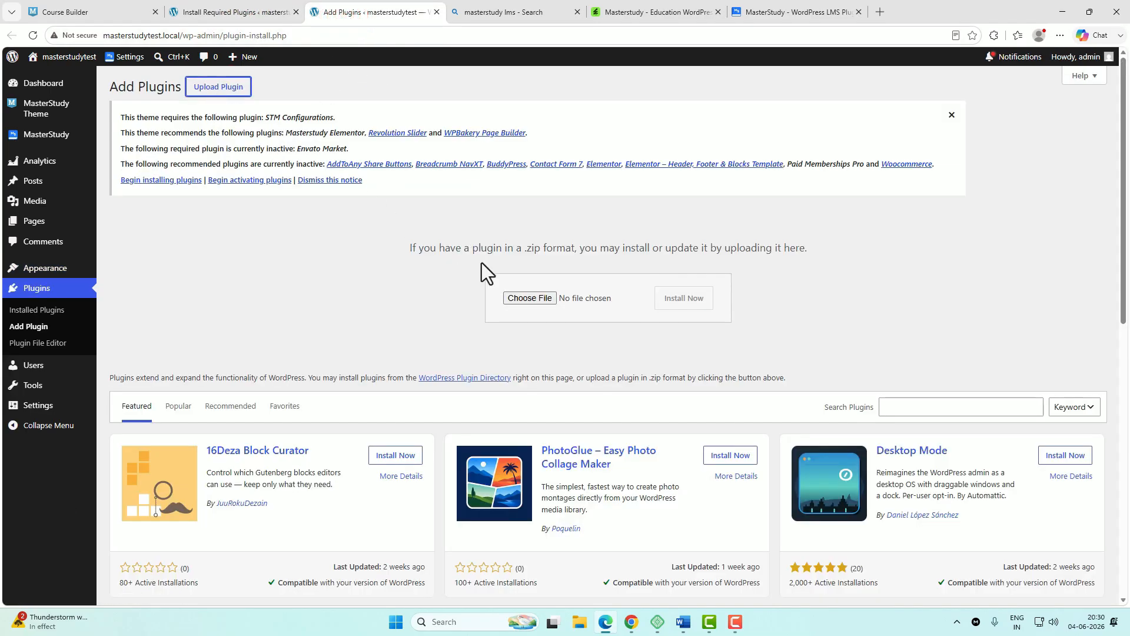
# - Install the plugin from stm-gdpr-compliance.zip in the plugins folder and activate it
pyautogui.click(530, 297)
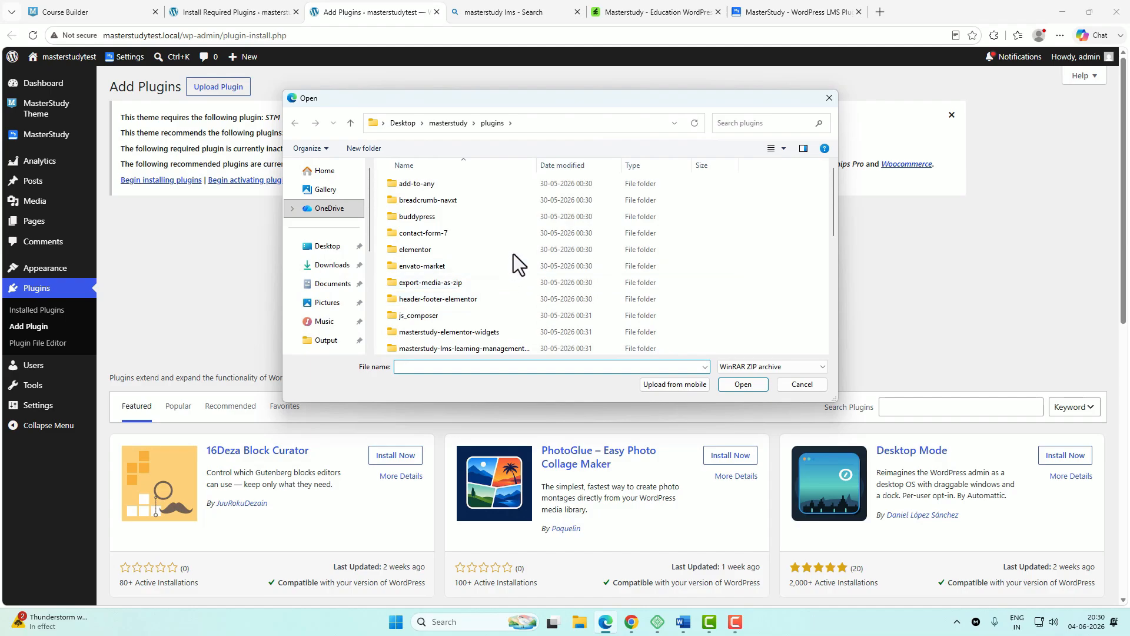
pyautogui.scroll(-10, 570, 274)
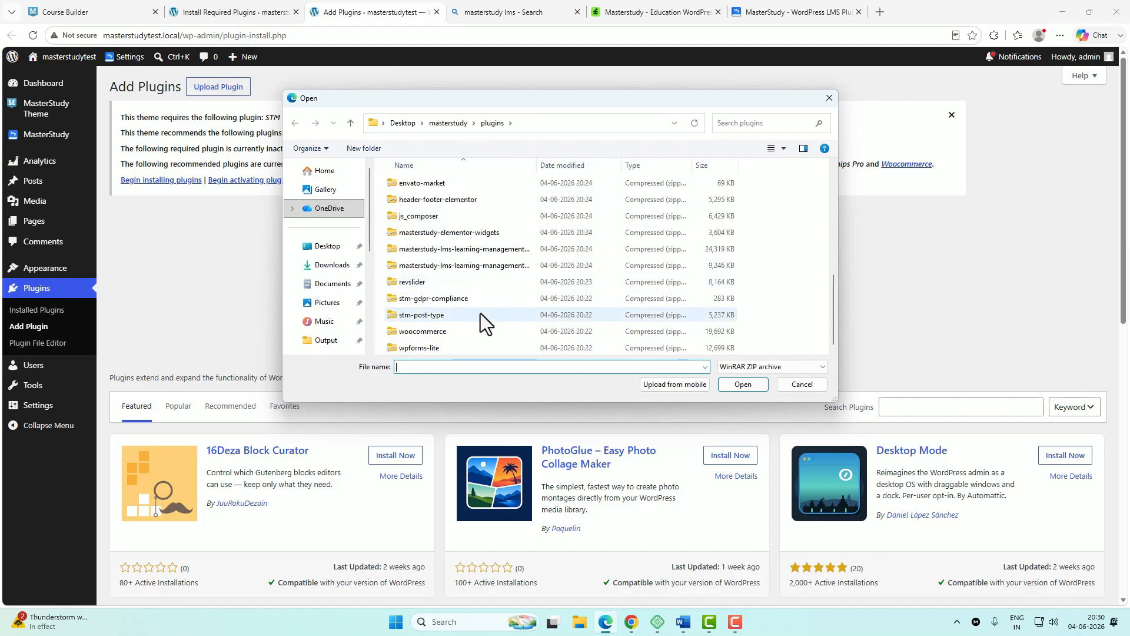
pyautogui.click(432, 299)
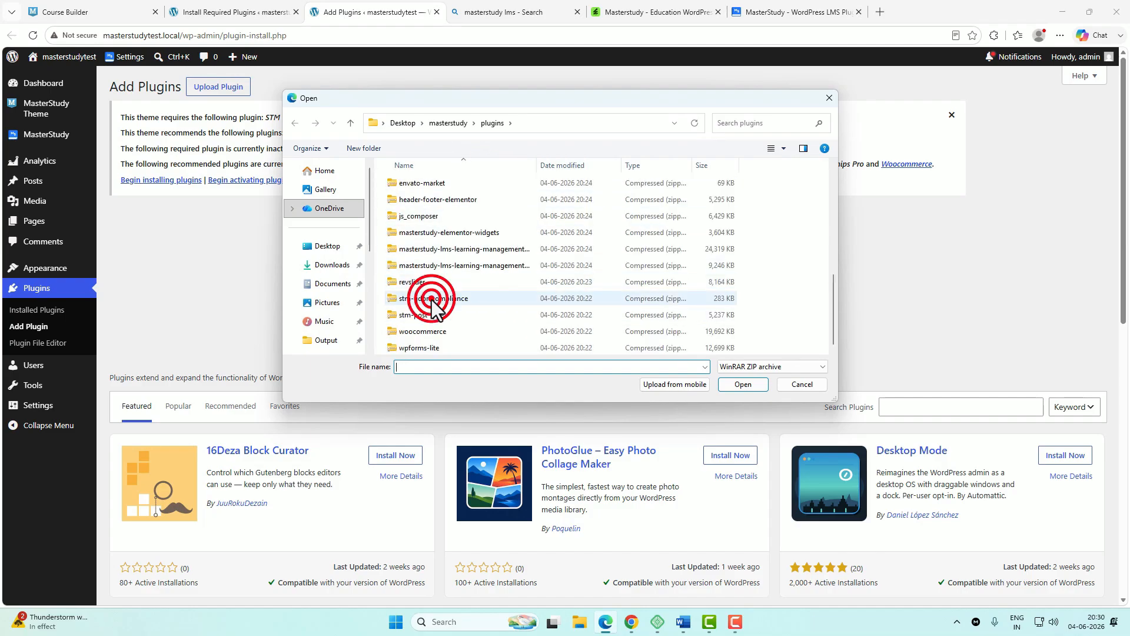
pyautogui.click(742, 385)
pyautogui.click(686, 299)
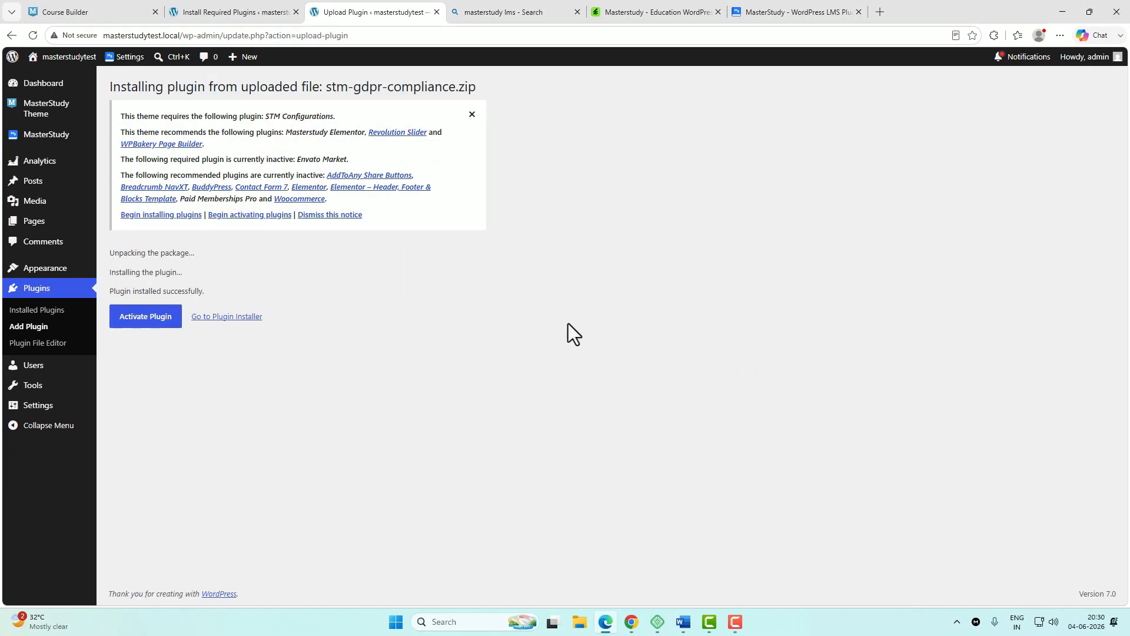
pyautogui.click(143, 325)
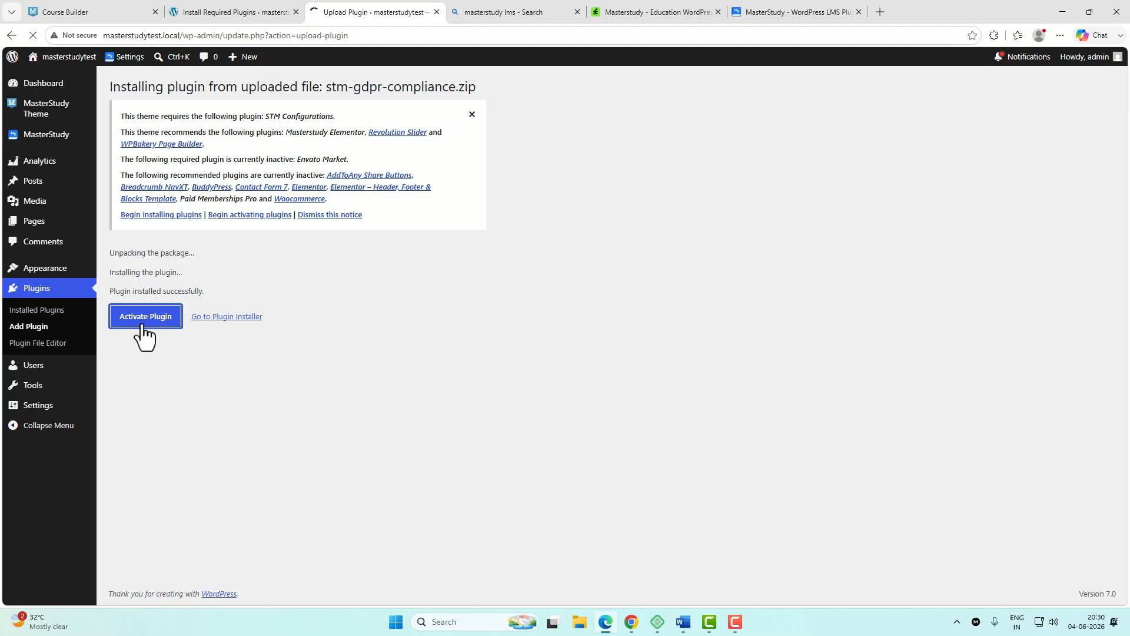
# - Install and activate the plugin from masterstudy-elementor-widgets.zip in the plugins folder and return to the required plugins list
pyautogui.click(228, 12)
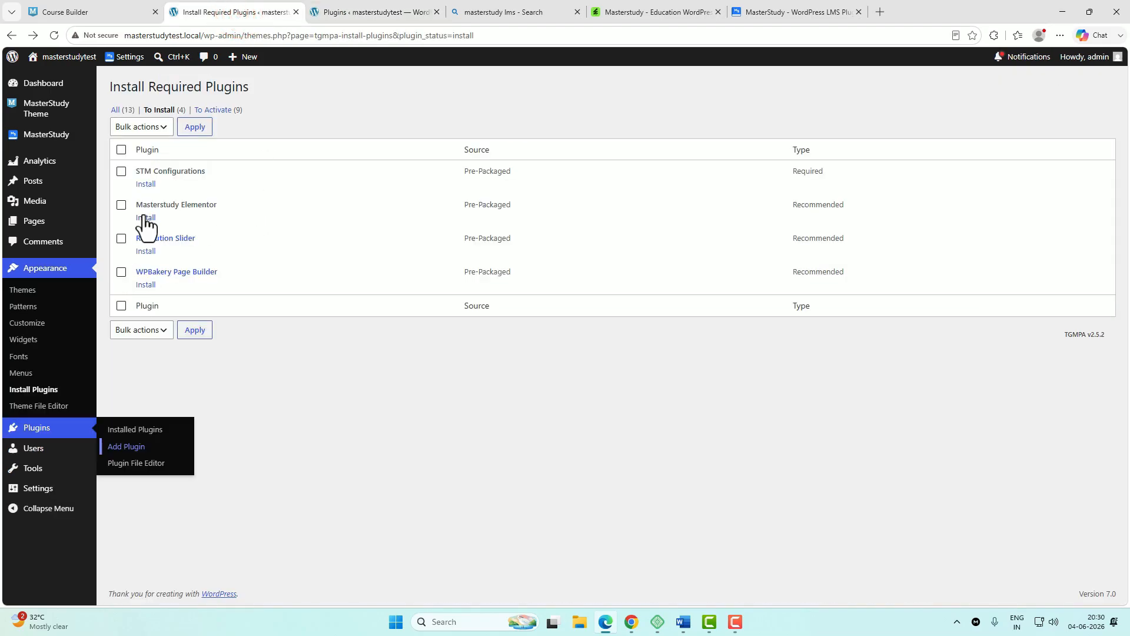
pyautogui.click(408, 10)
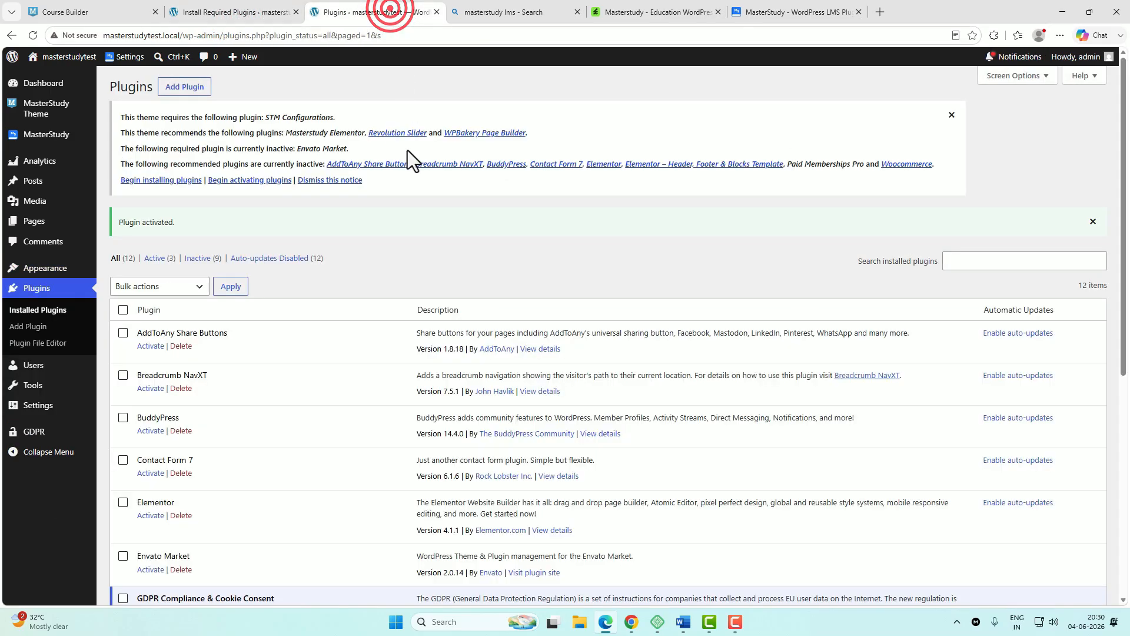
pyautogui.click(174, 89)
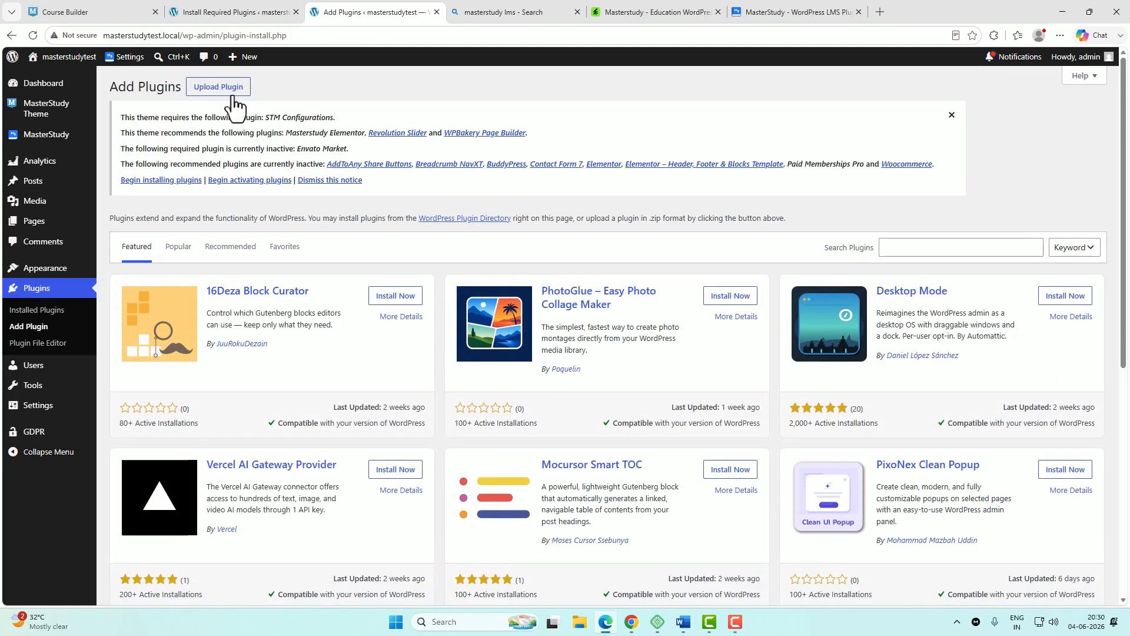
pyautogui.click(230, 91)
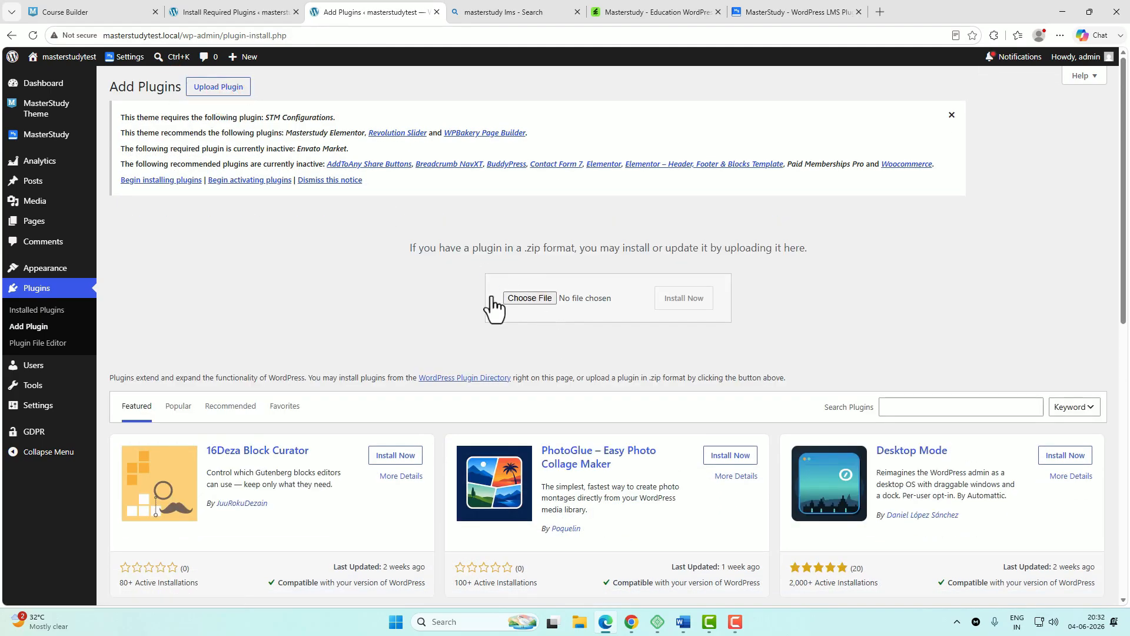
pyautogui.click(542, 295)
pyautogui.scroll(-3, 543, 296)
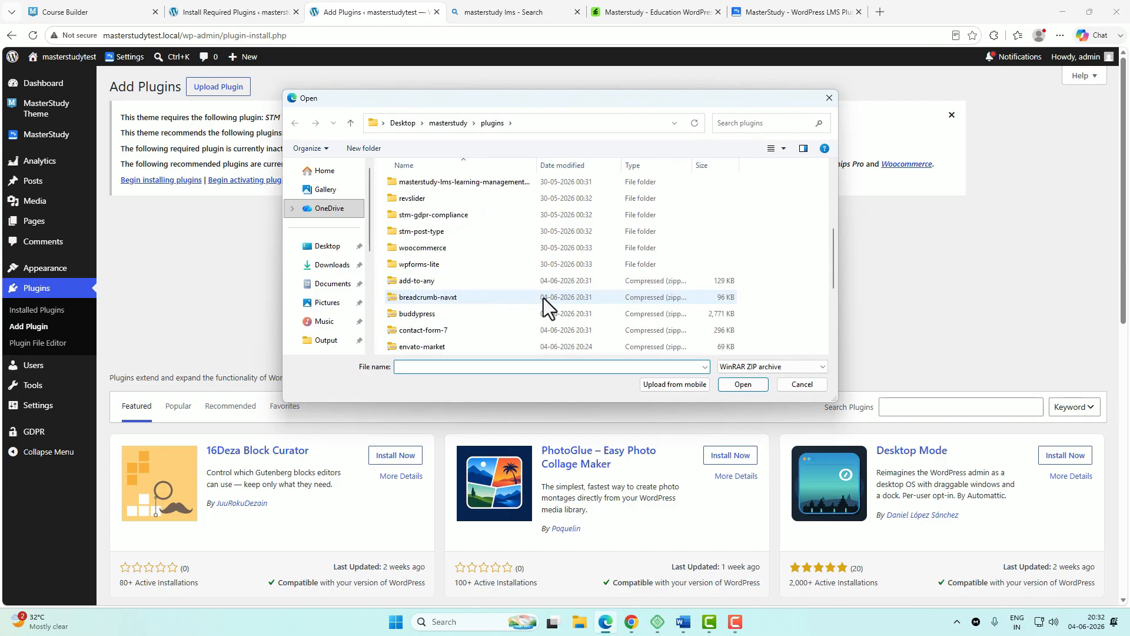
pyautogui.scroll(-3, 543, 298)
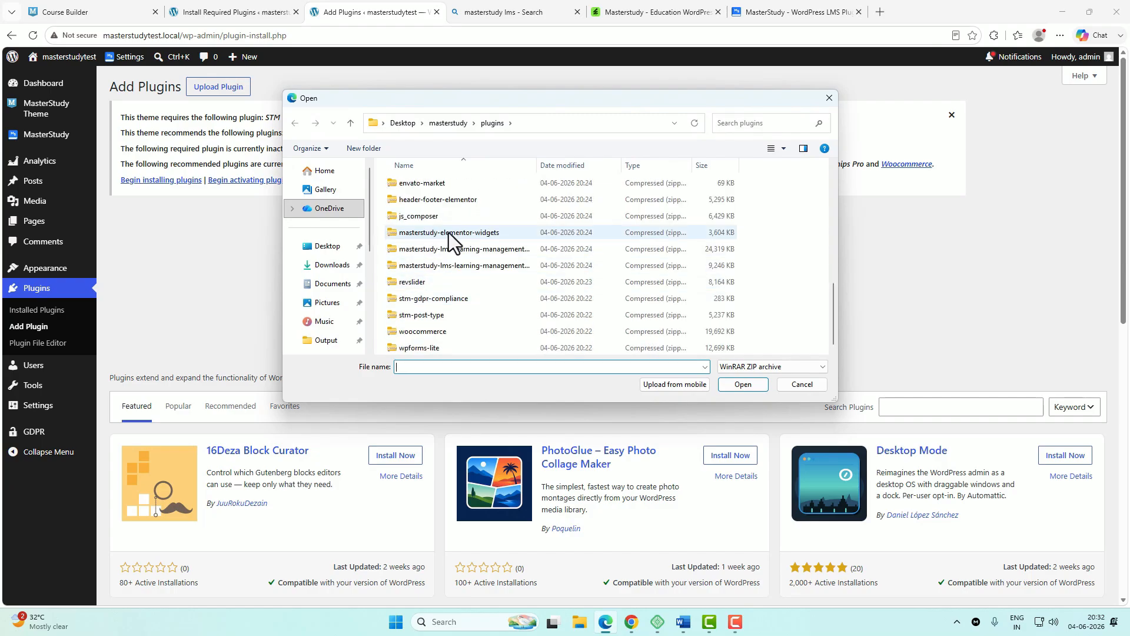
pyautogui.click(474, 232)
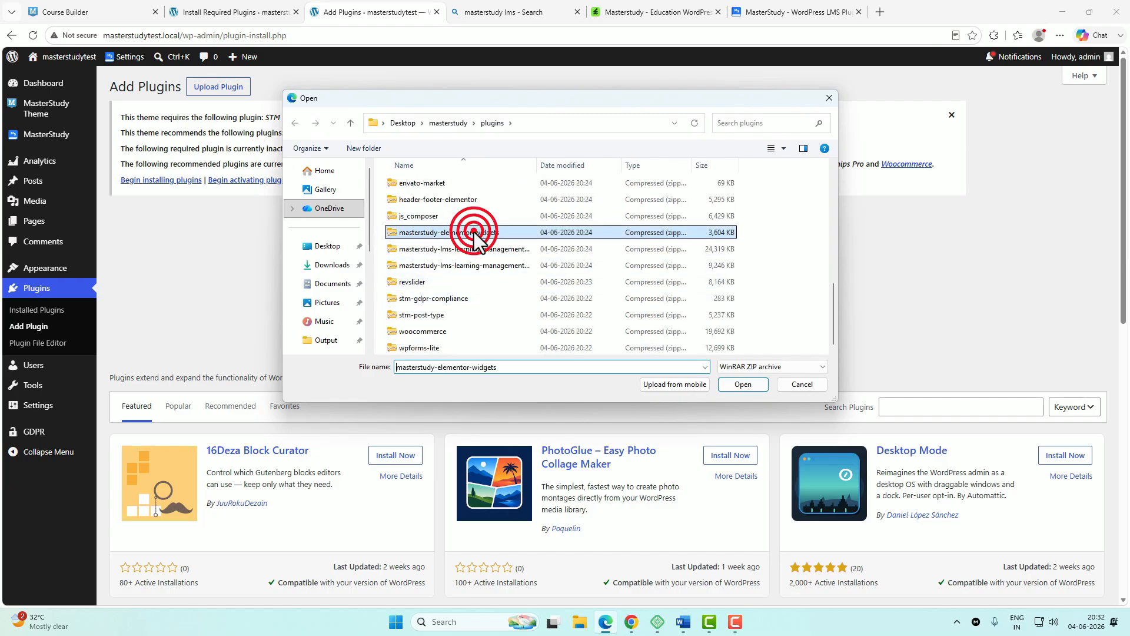
pyautogui.click(743, 384)
pyautogui.click(692, 303)
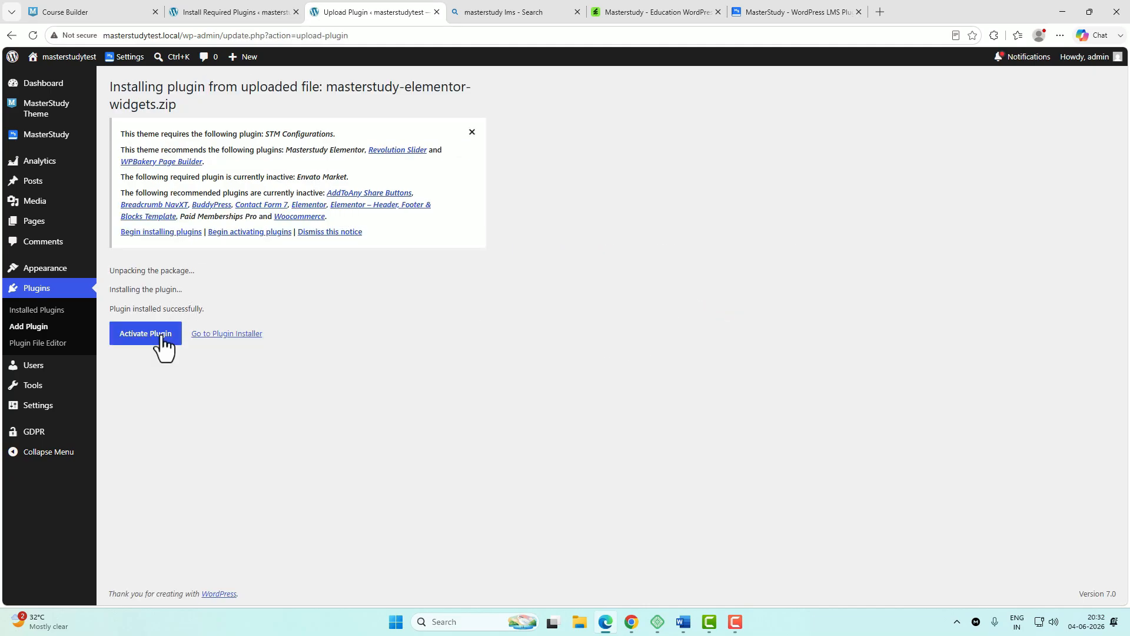
pyautogui.click(157, 337)
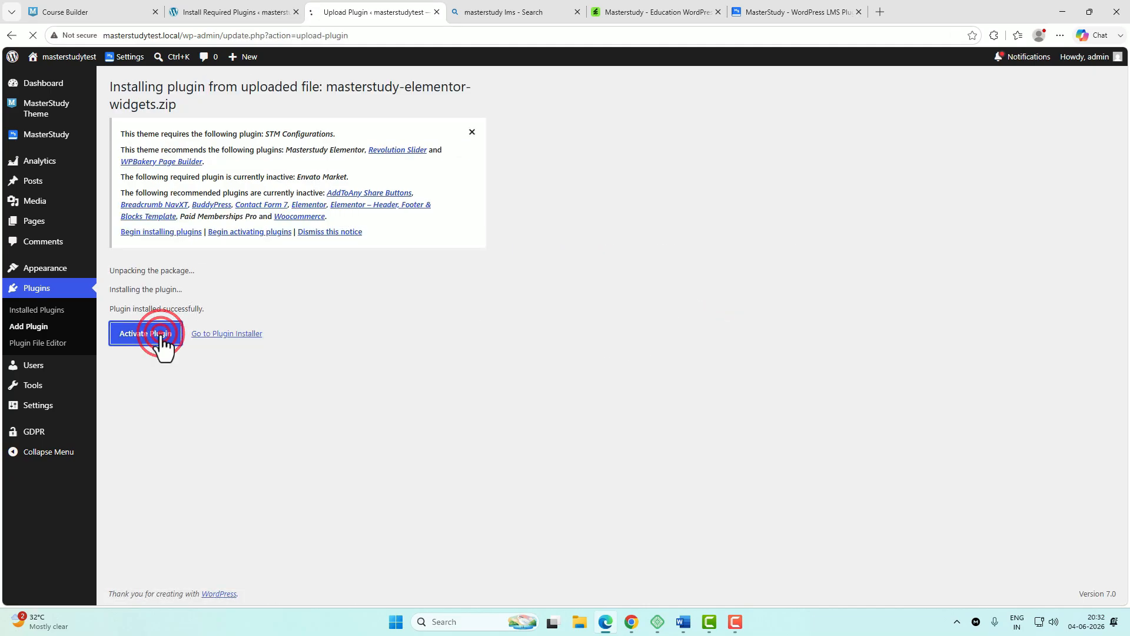
pyautogui.click(232, 12)
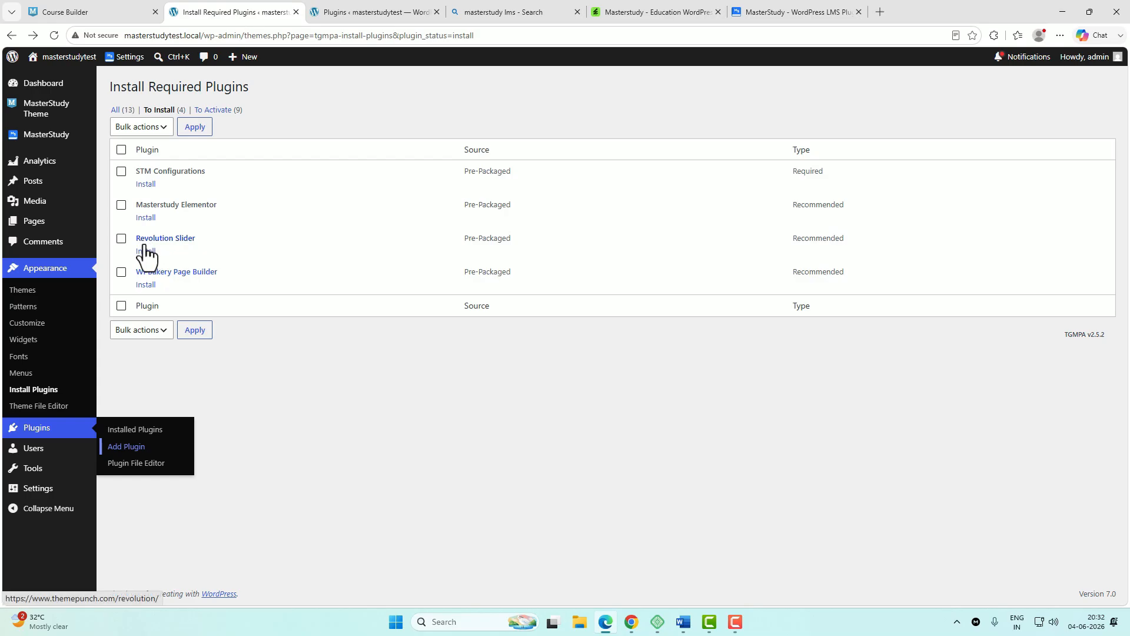
# - Install the plugin from revslider.zip in the plugins folder, activate it and return to the required plugins list
pyautogui.click(365, 12)
pyautogui.click(198, 88)
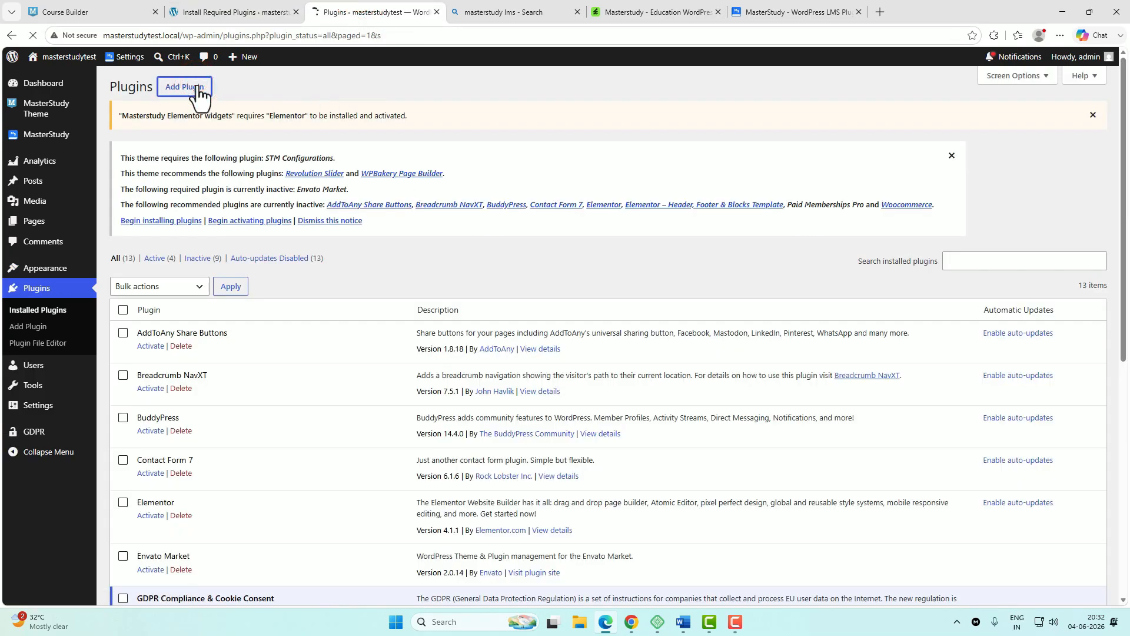
pyautogui.click(226, 88)
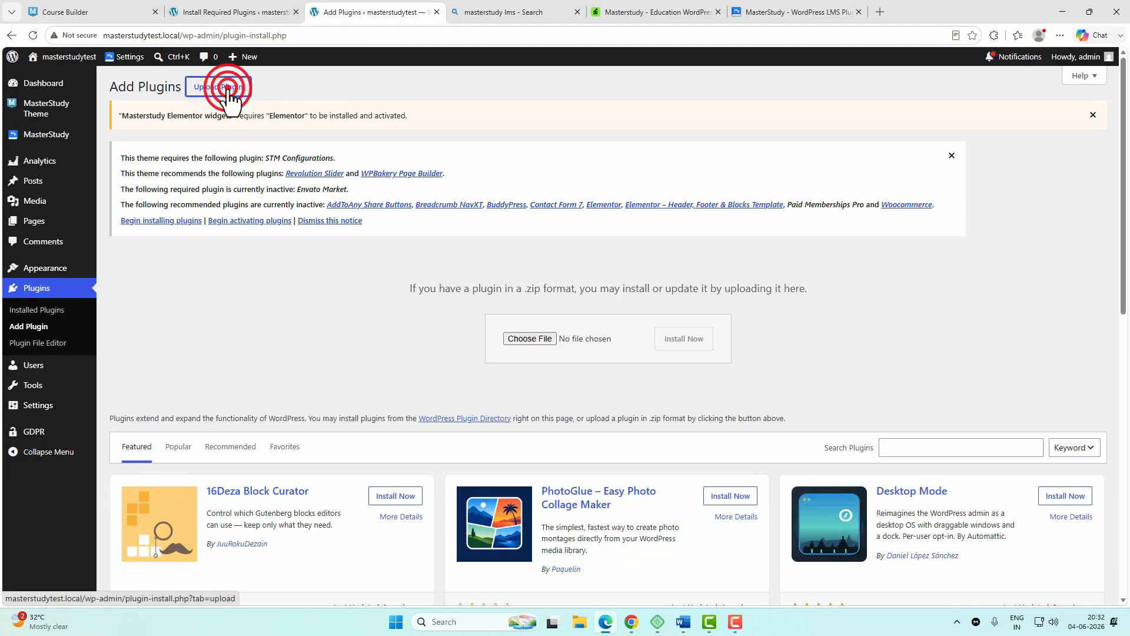
pyautogui.click(533, 341)
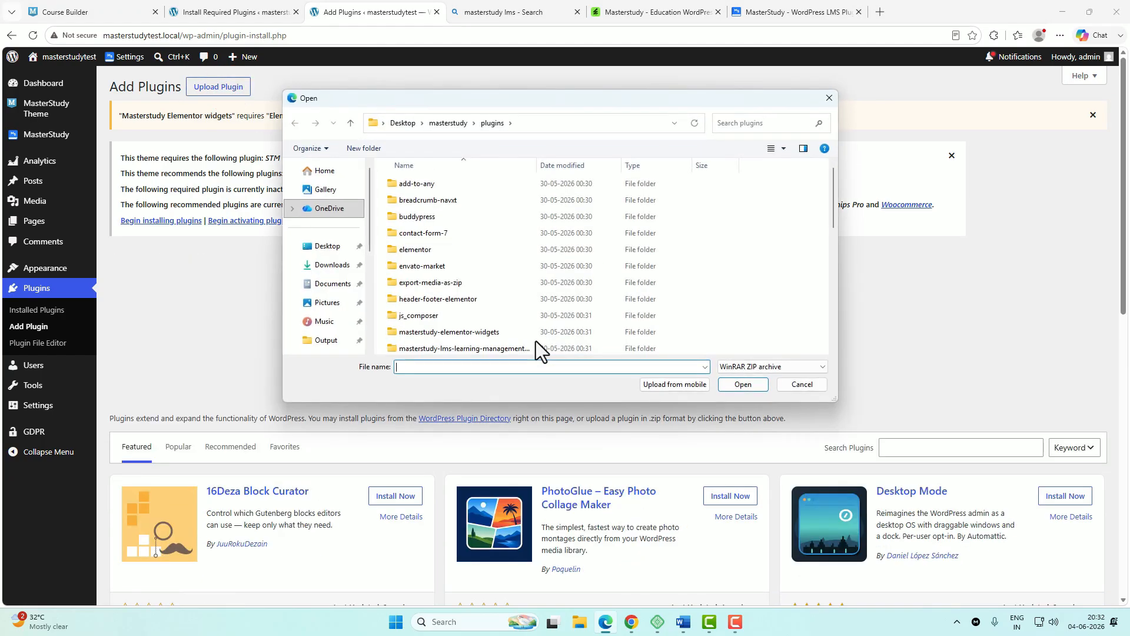
pyautogui.scroll(-5, 471, 306)
pyautogui.click(467, 283)
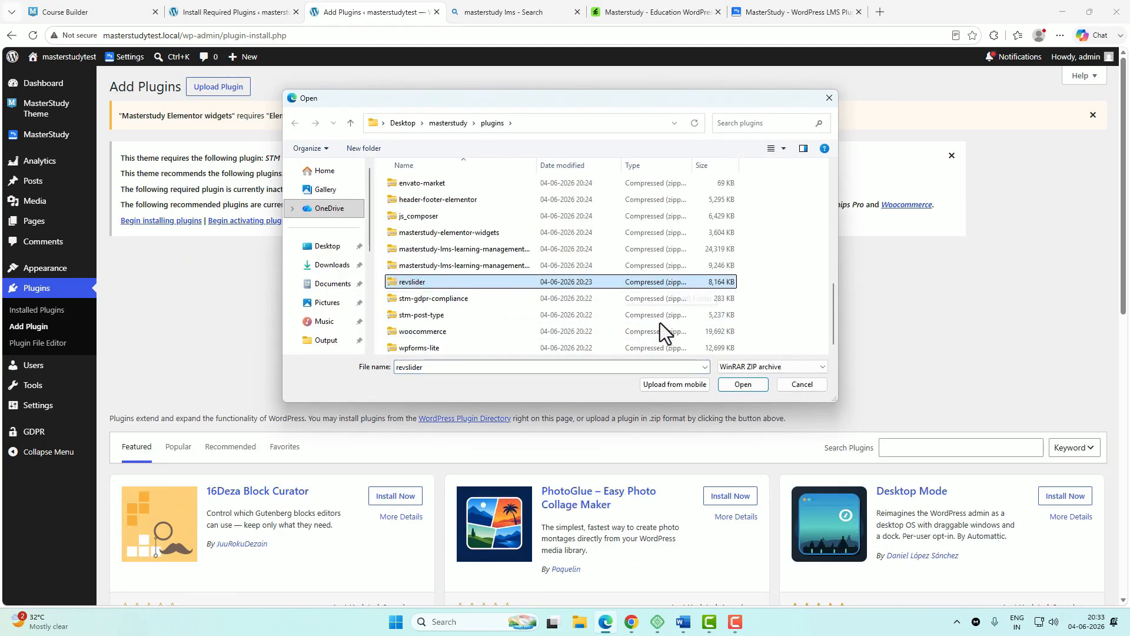
pyautogui.click(741, 384)
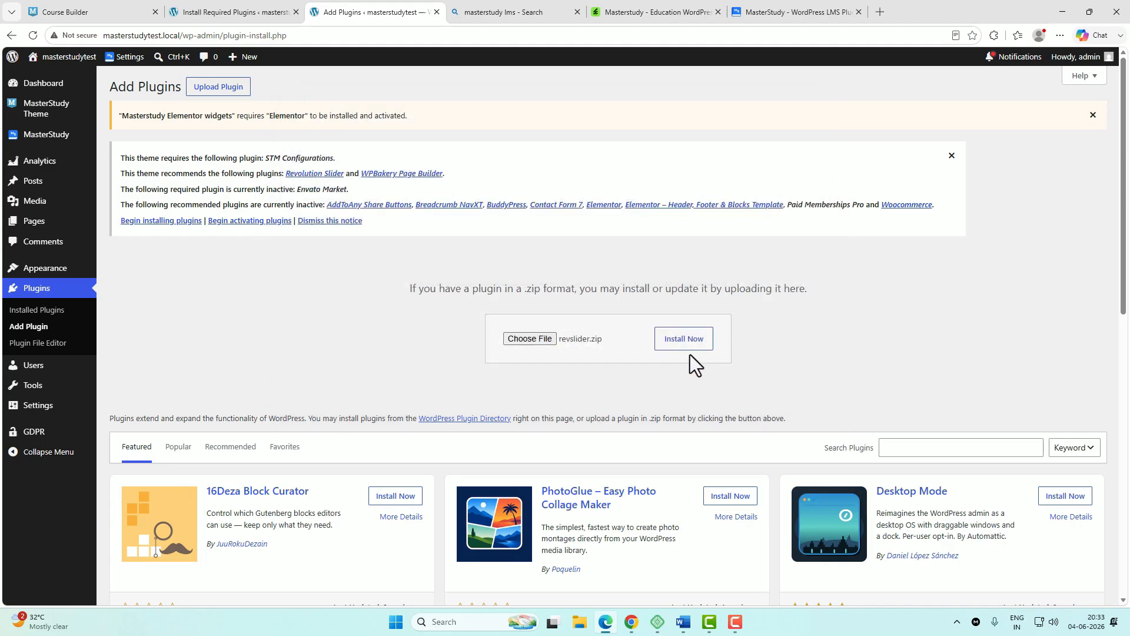
pyautogui.click(677, 344)
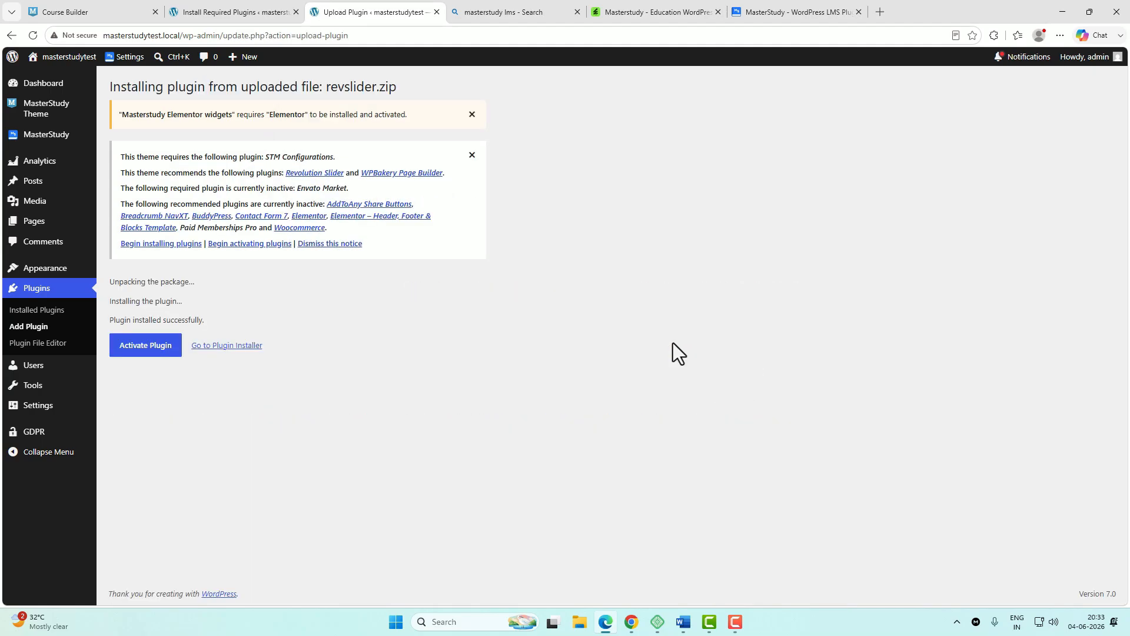
pyautogui.click(146, 352)
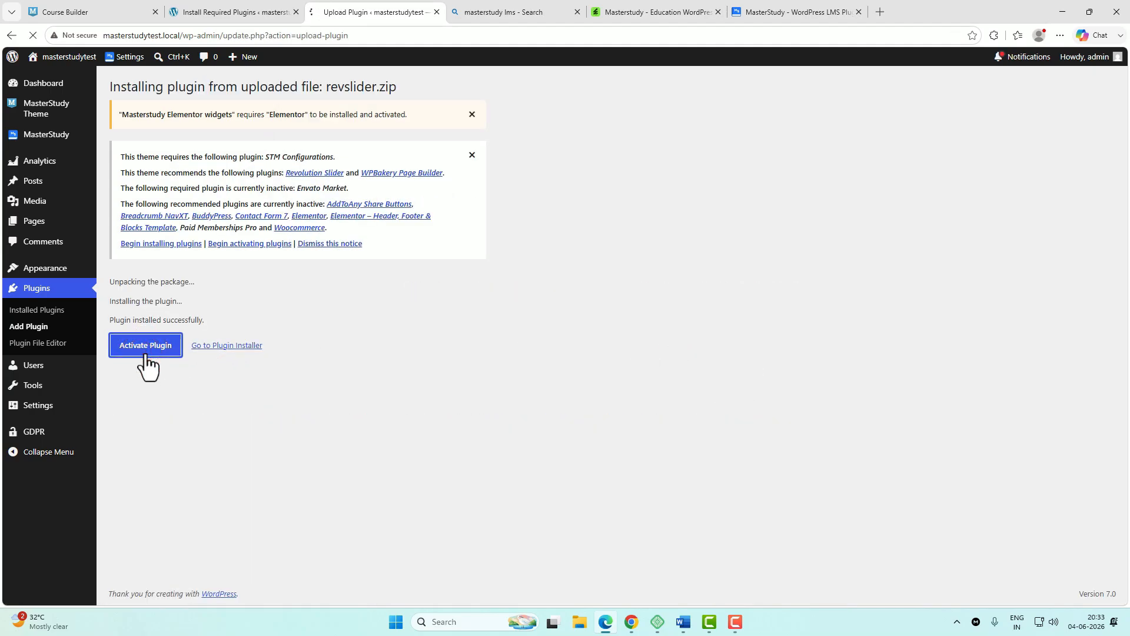
pyautogui.click(224, 14)
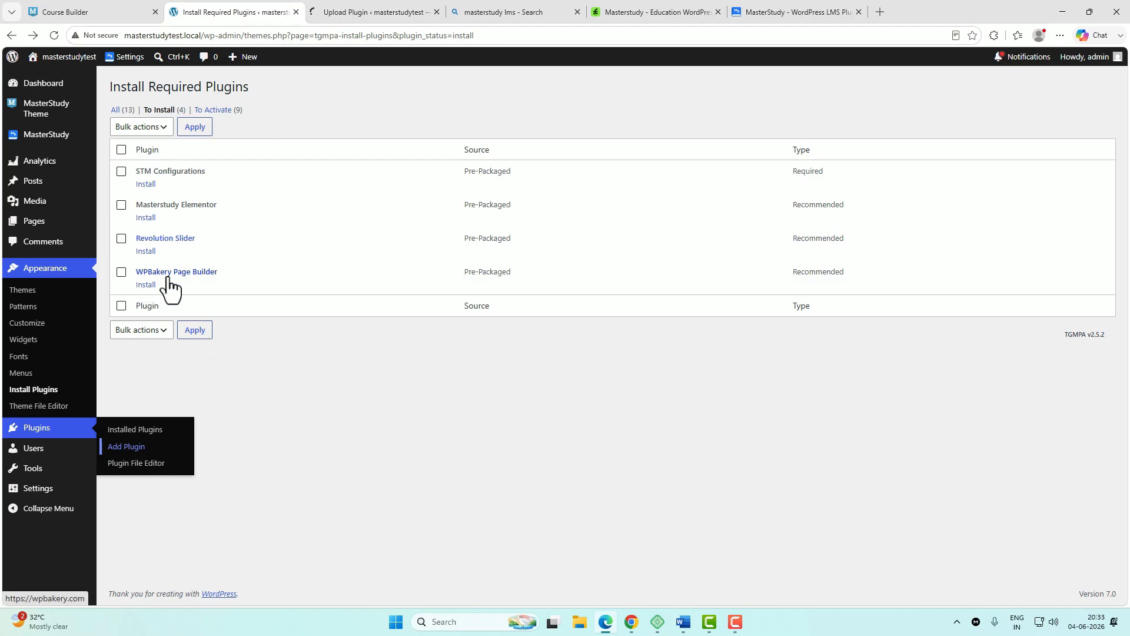
# - Open the plugin upload form in the other browser tab and refresh the theme's list of required plugins
pyautogui.hotkey('ctrl', 'Tab')
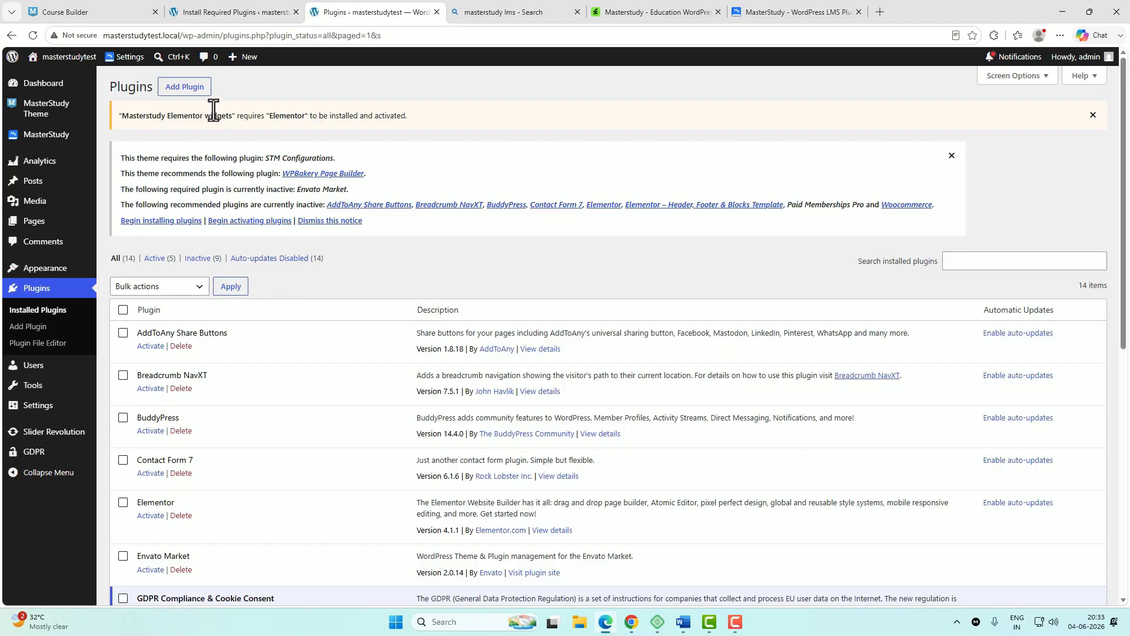
pyautogui.click(195, 93)
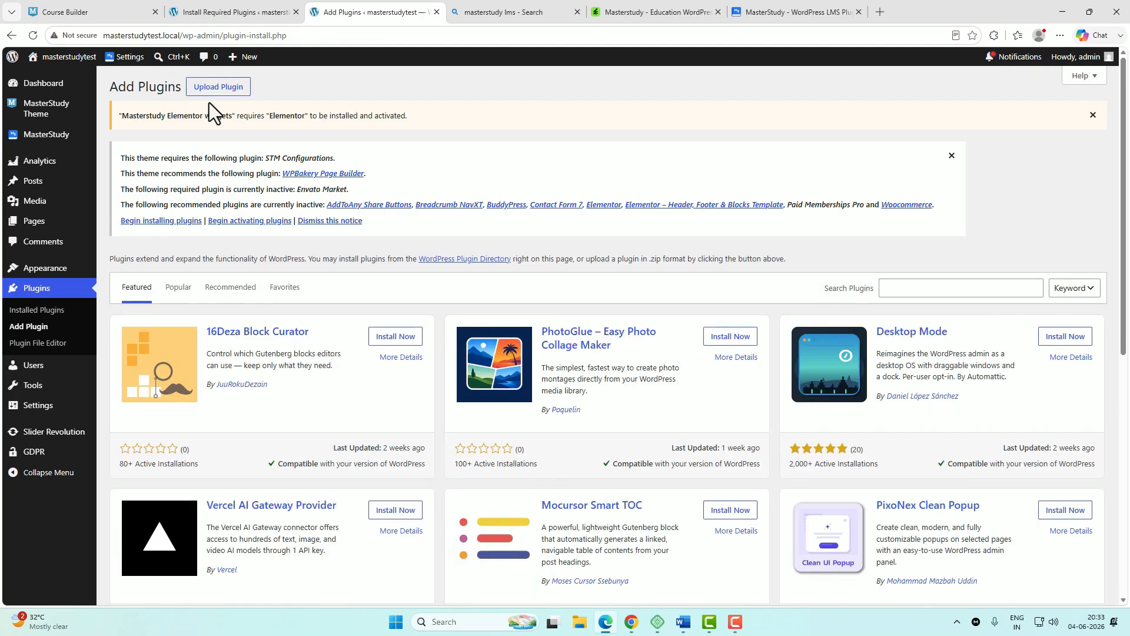
pyautogui.click(226, 94)
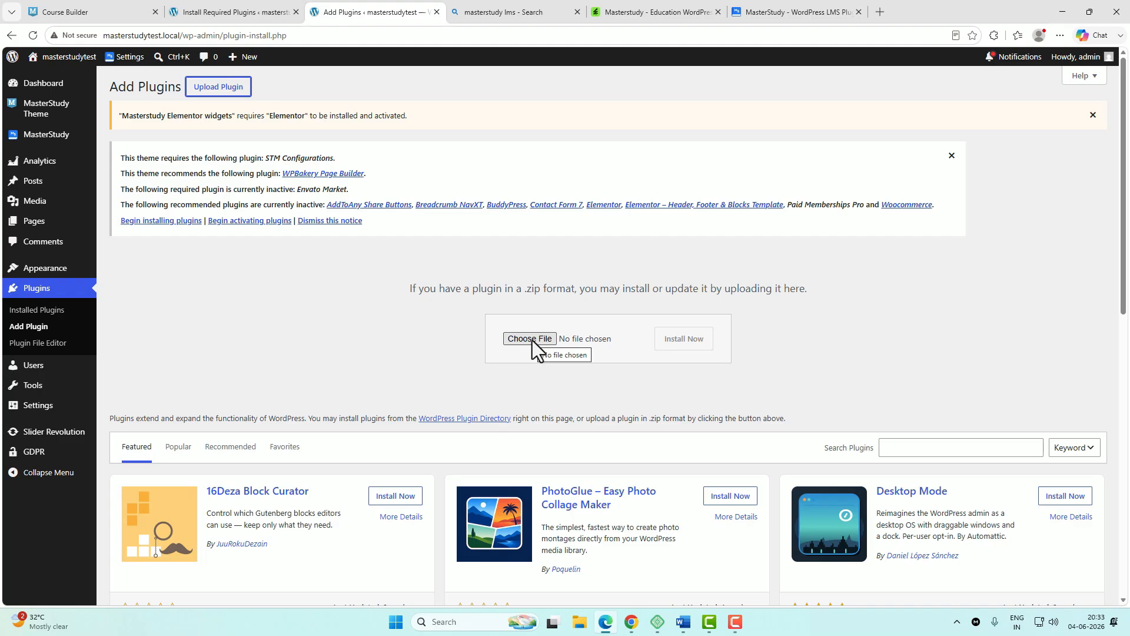
pyautogui.hotkey('ctrl', 'shift', 'Tab')
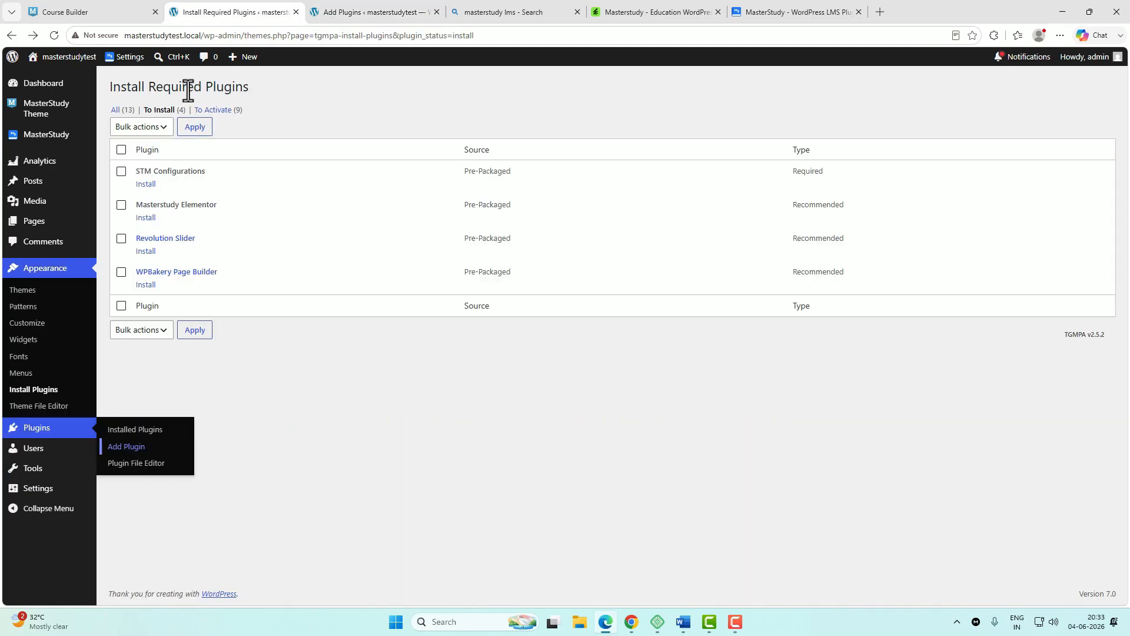
pyautogui.click(56, 34)
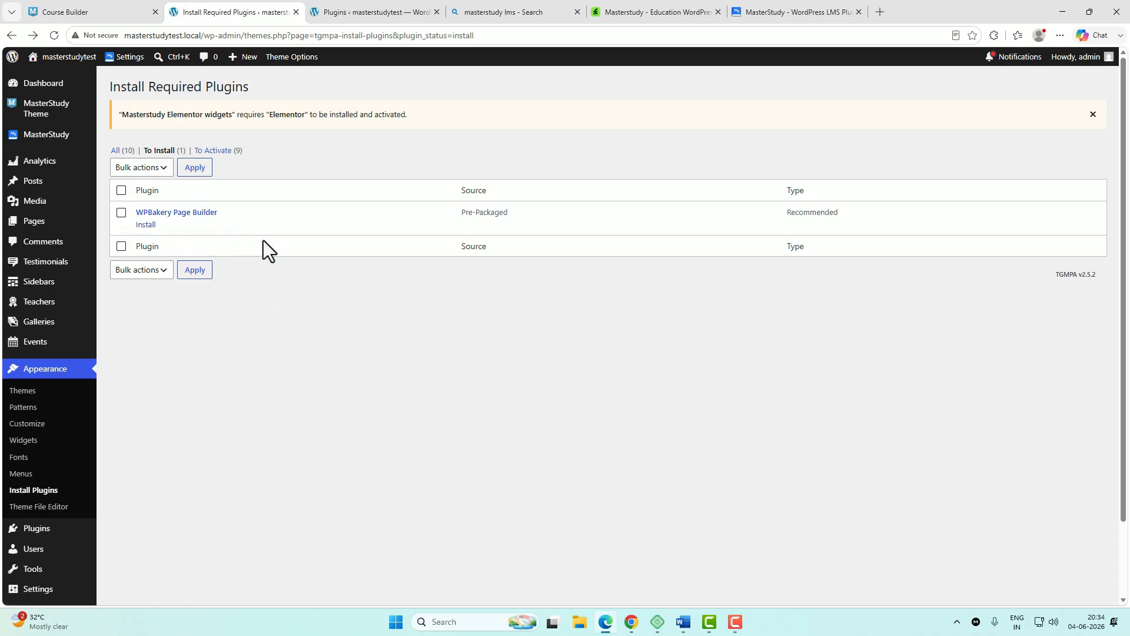
# - Select all plugins in the installed plugins list and activate them in bulk
pyautogui.scroll(-2, 326, 324)
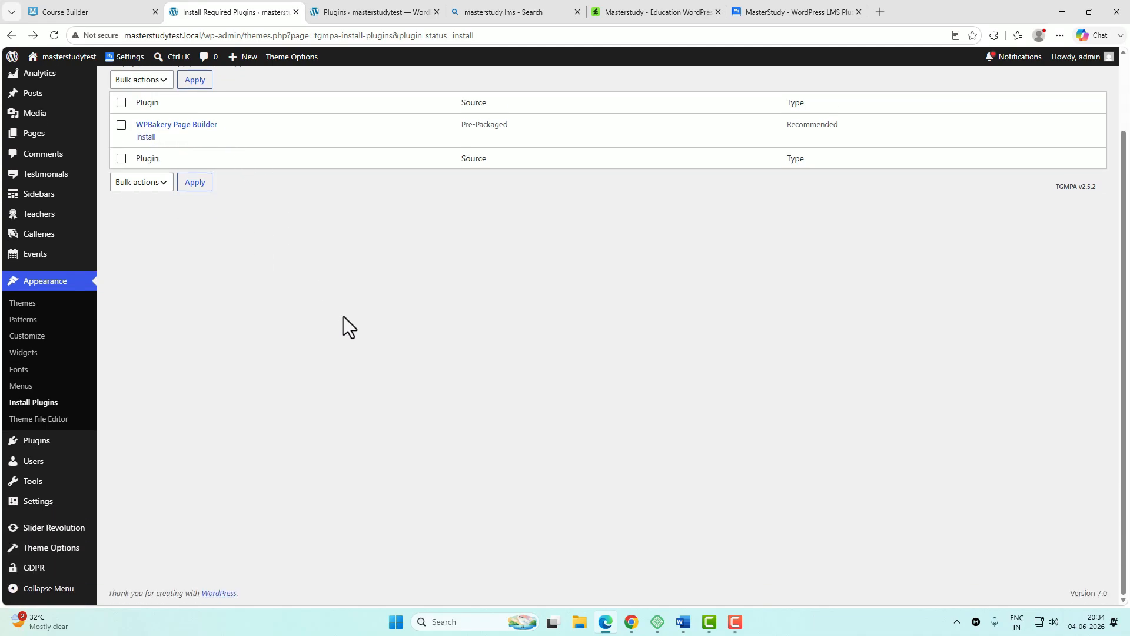
pyautogui.click(41, 449)
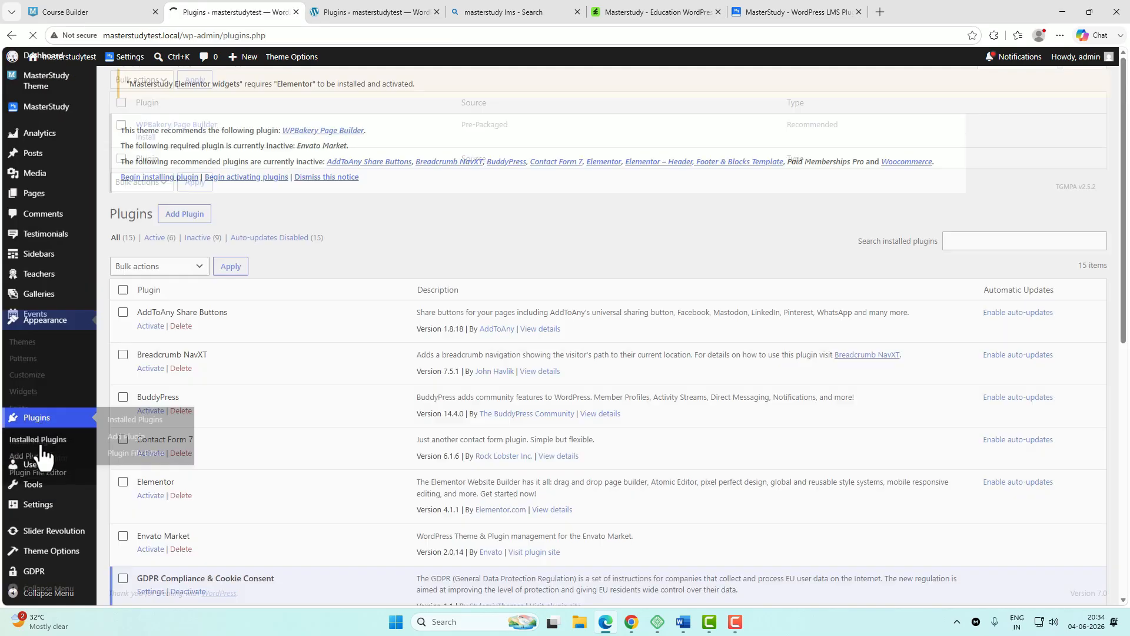
pyautogui.click(123, 293)
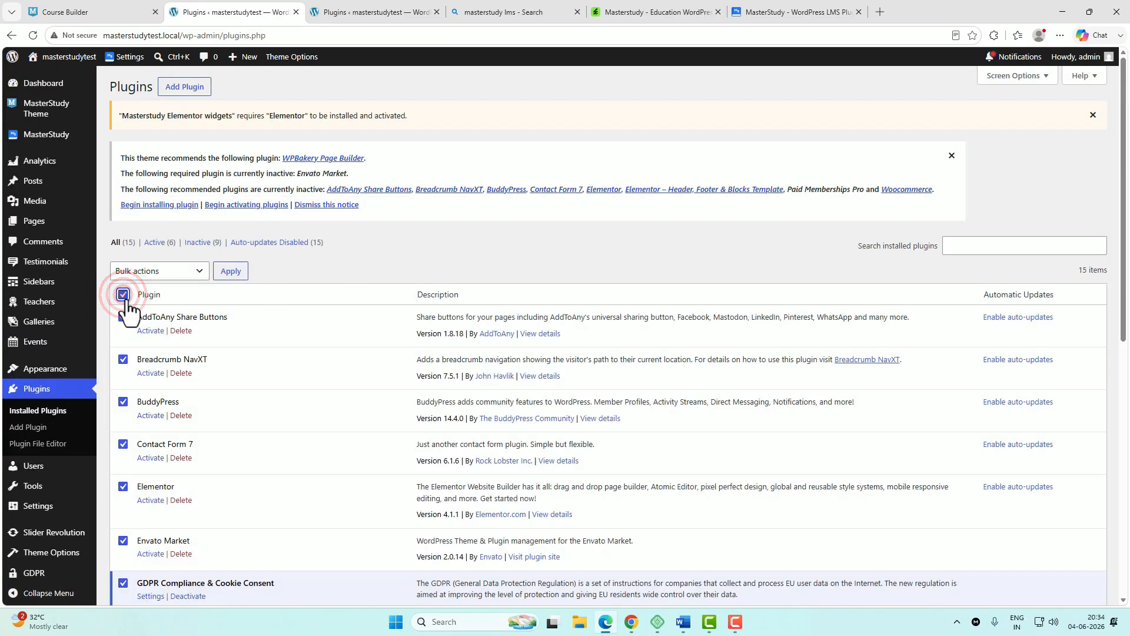
pyautogui.click(190, 271)
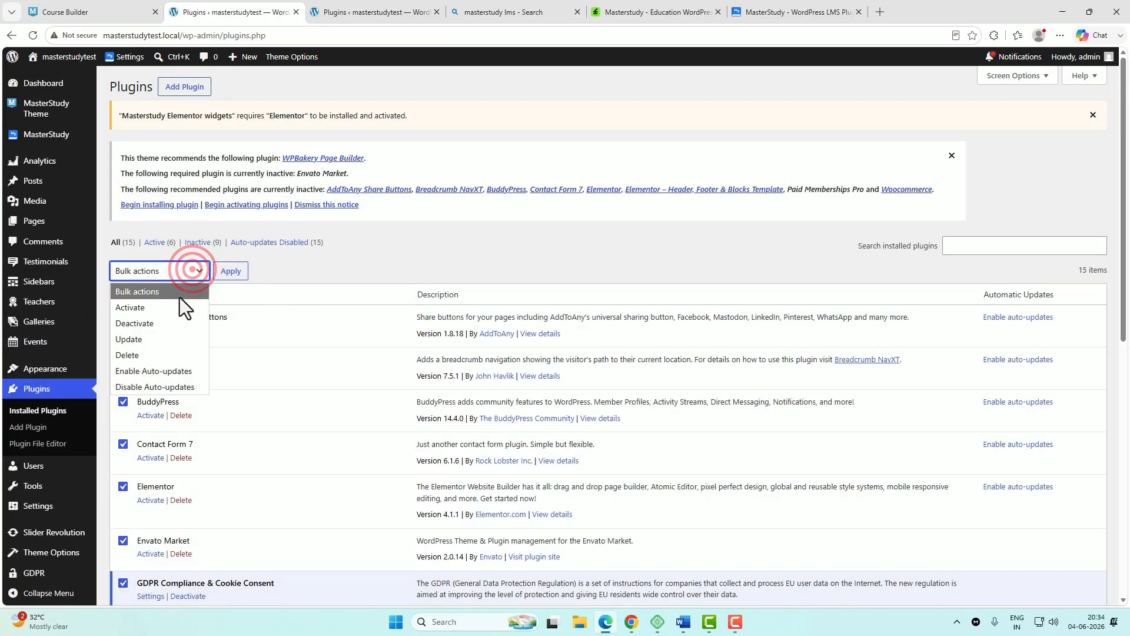
pyautogui.click(149, 308)
pyautogui.click(230, 274)
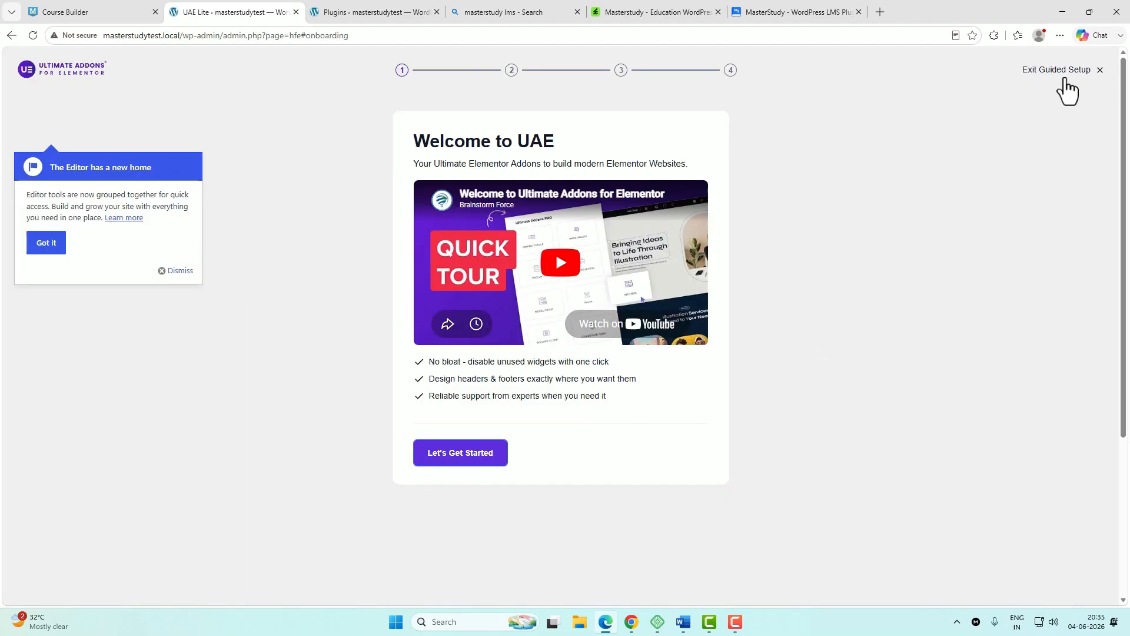
# - Exit the Ultimate Addons for Elementor guided setup, dismiss its promotional banner and return to the installed plugins
pyautogui.click(1101, 70)
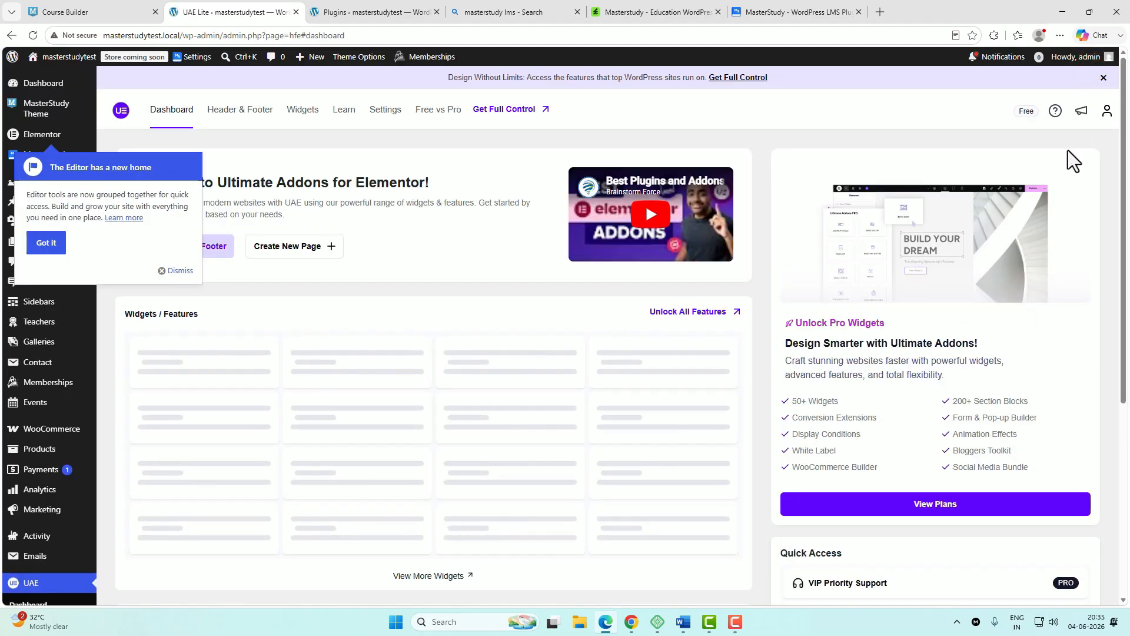
pyautogui.click(1103, 77)
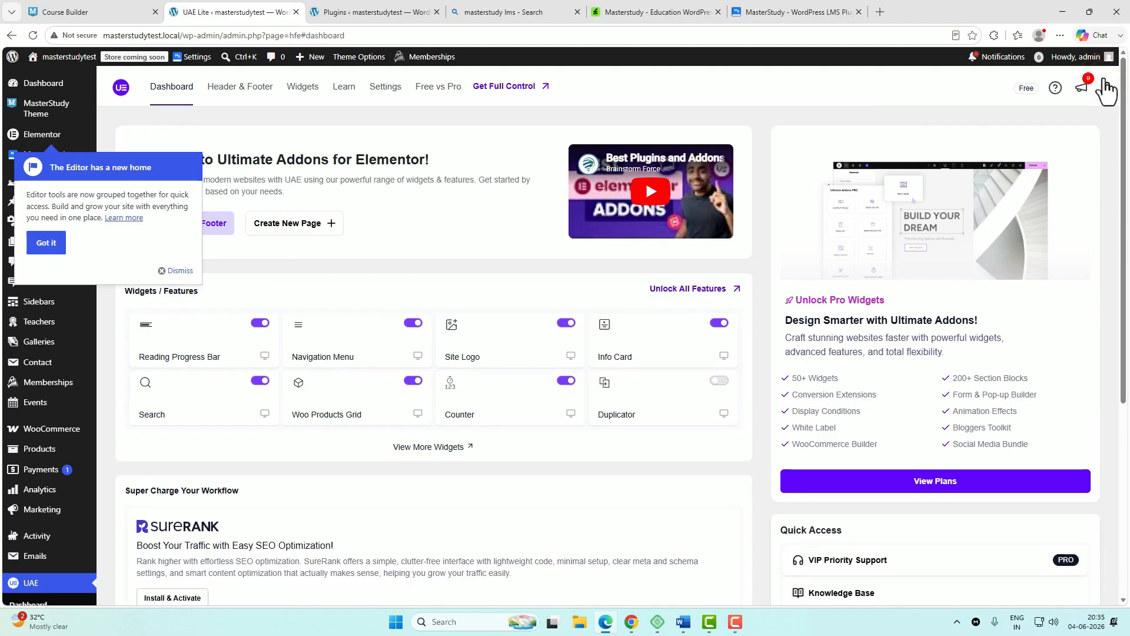
pyautogui.scroll(-5, 1000, 96)
pyautogui.scroll(4, 45, 346)
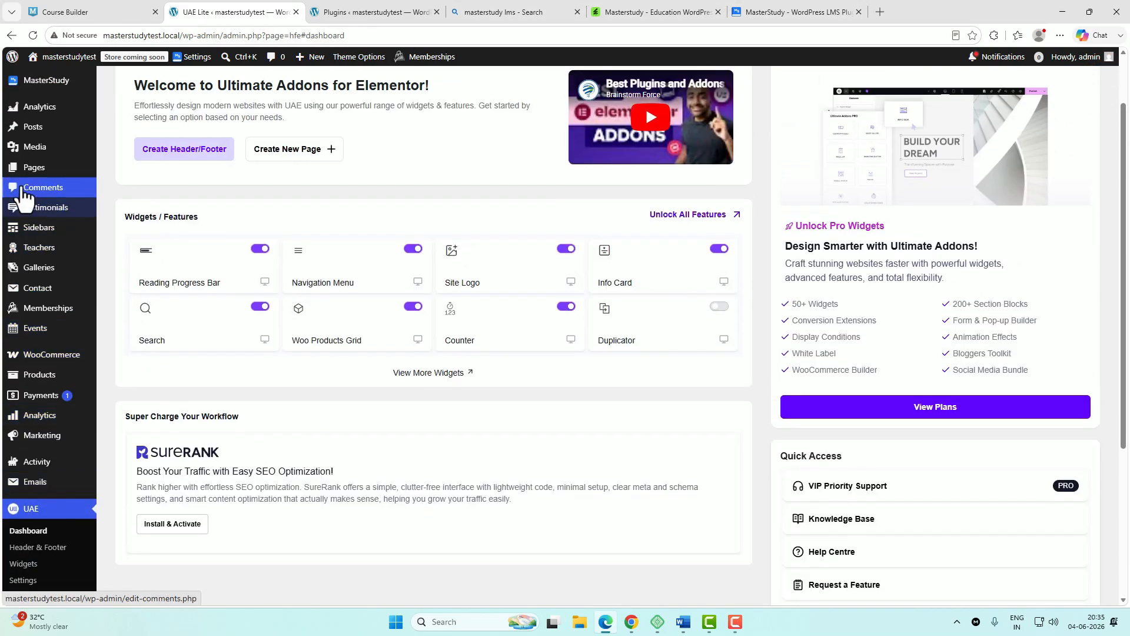
pyautogui.scroll(-4, 23, 194)
pyautogui.moveTo(98, 406)
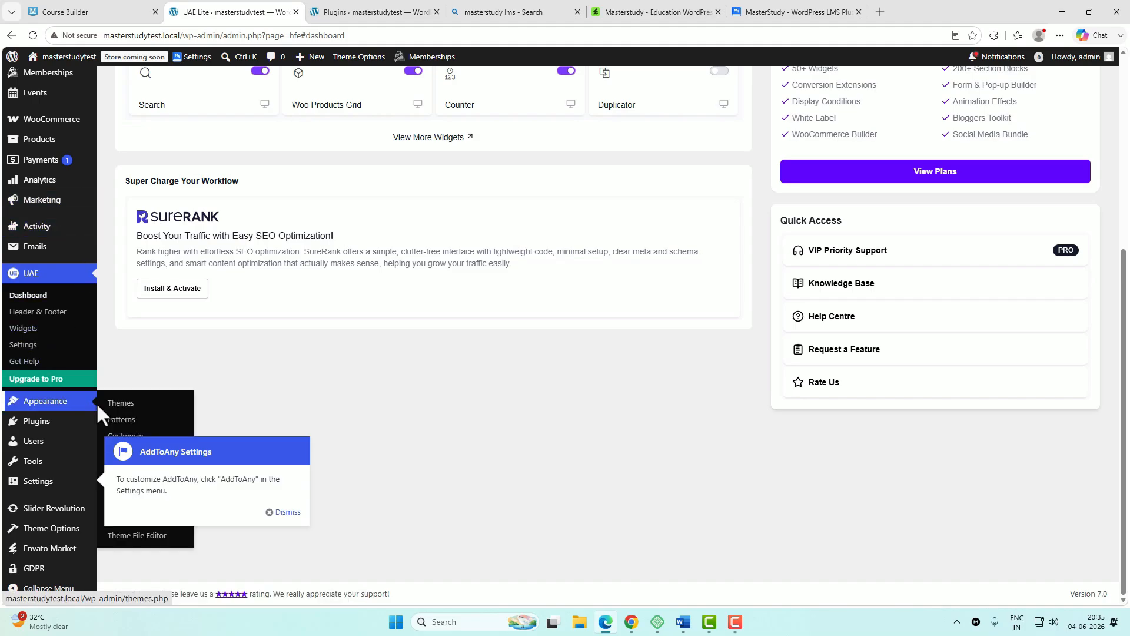
pyautogui.click(42, 429)
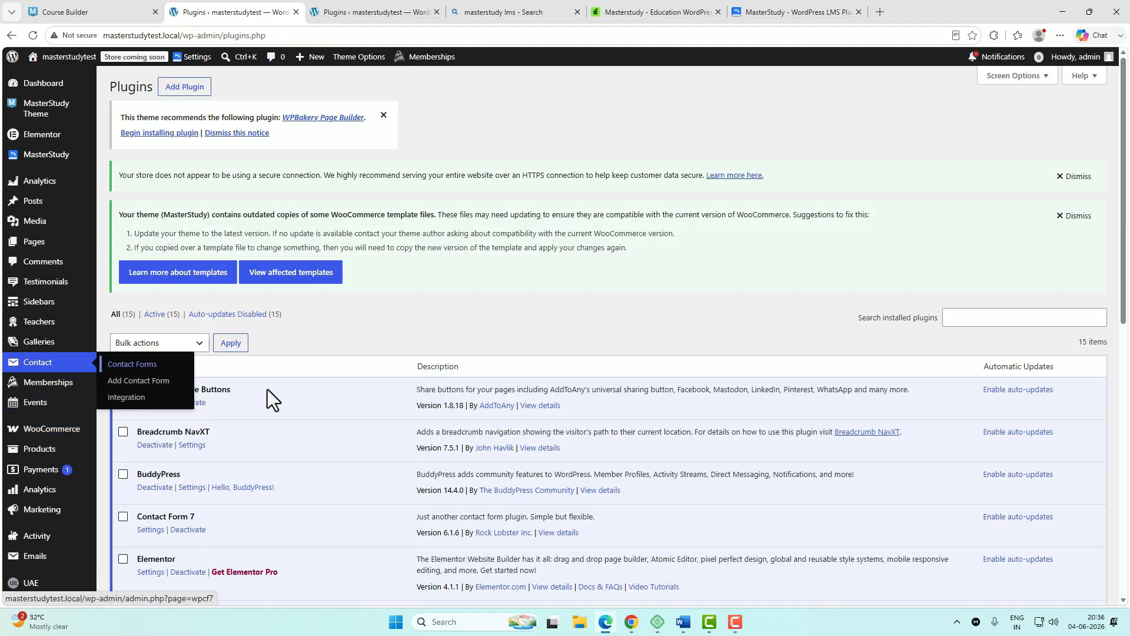
# - Review the installed plugins and enable auto-updates for all of them with a bulk action
pyautogui.scroll(-4, 308, 427)
pyautogui.scroll(-6, 309, 427)
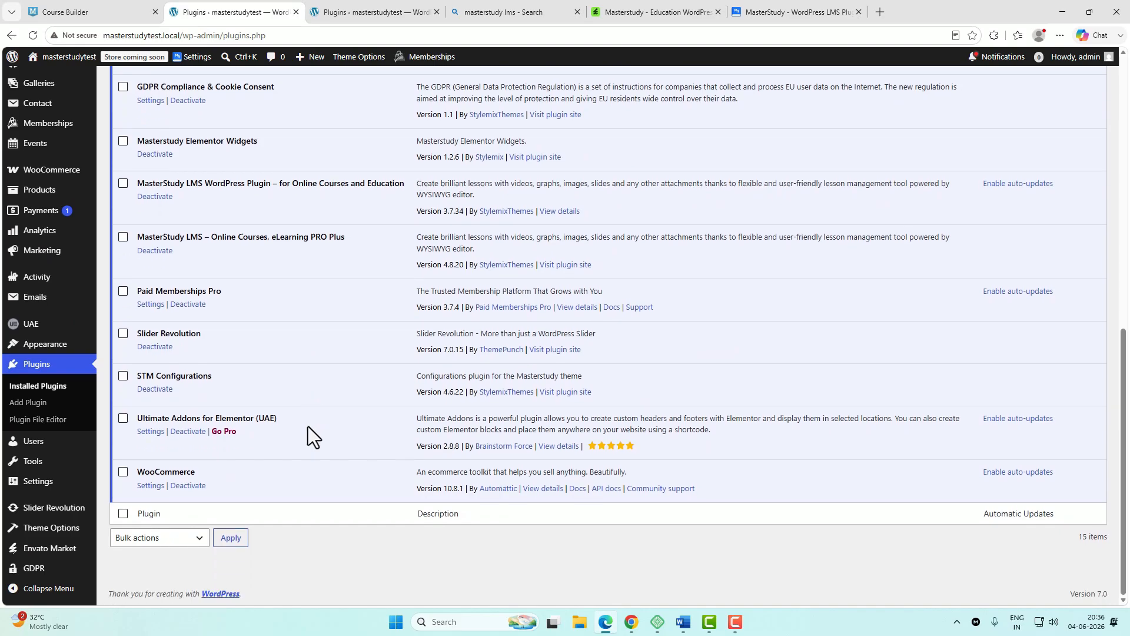
pyautogui.scroll(10, 308, 430)
pyautogui.scroll(1, 308, 433)
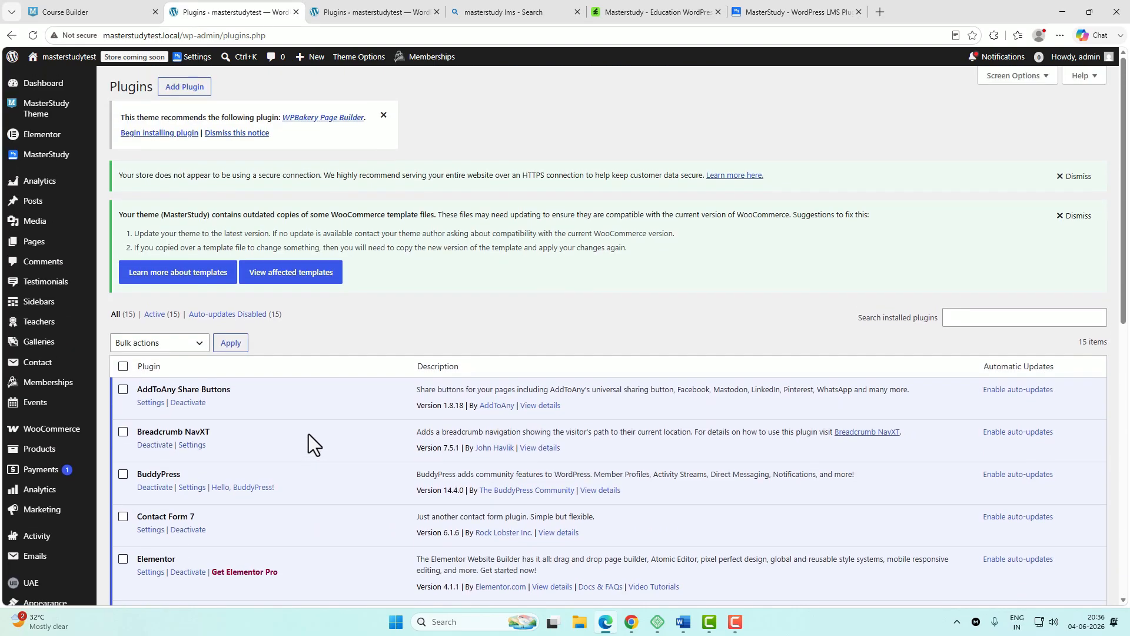
pyautogui.click(123, 307)
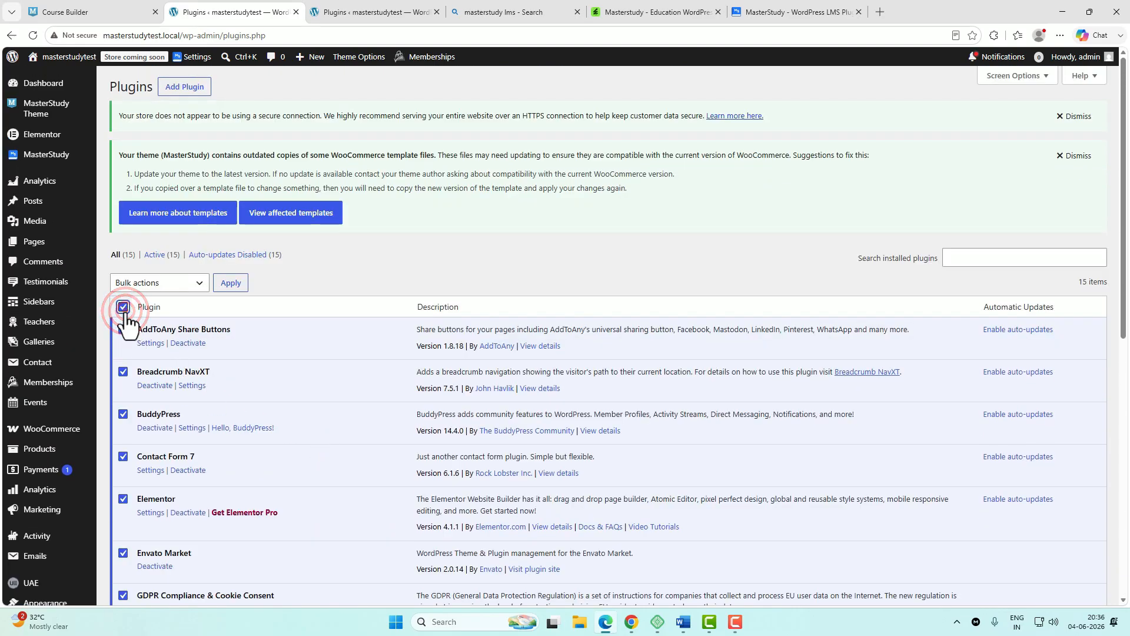
pyautogui.click(169, 283)
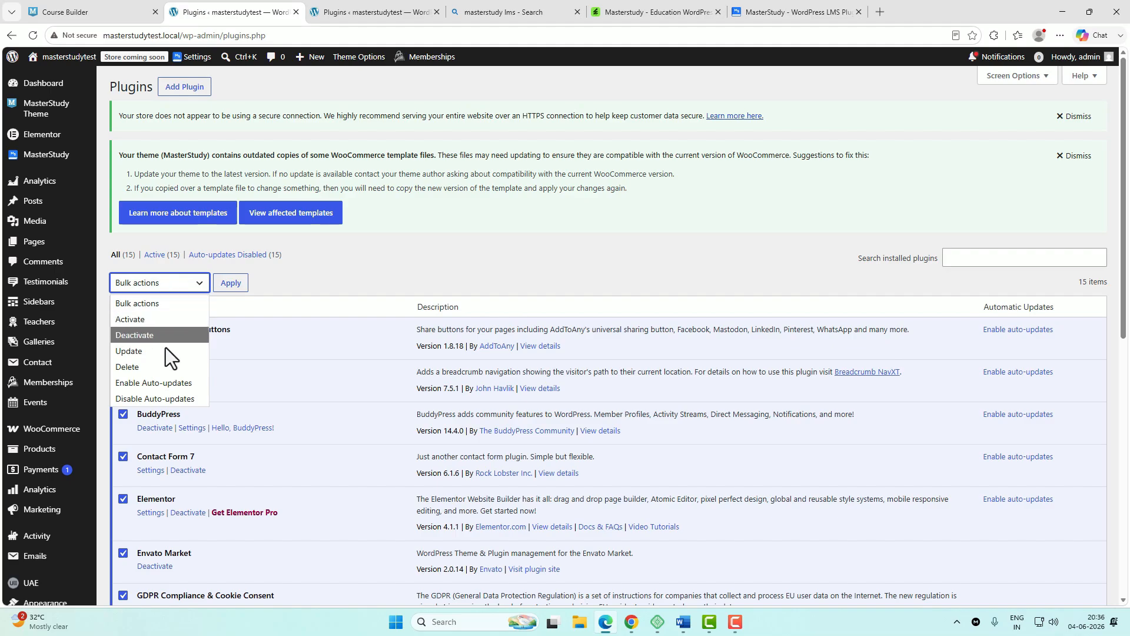
pyautogui.click(180, 383)
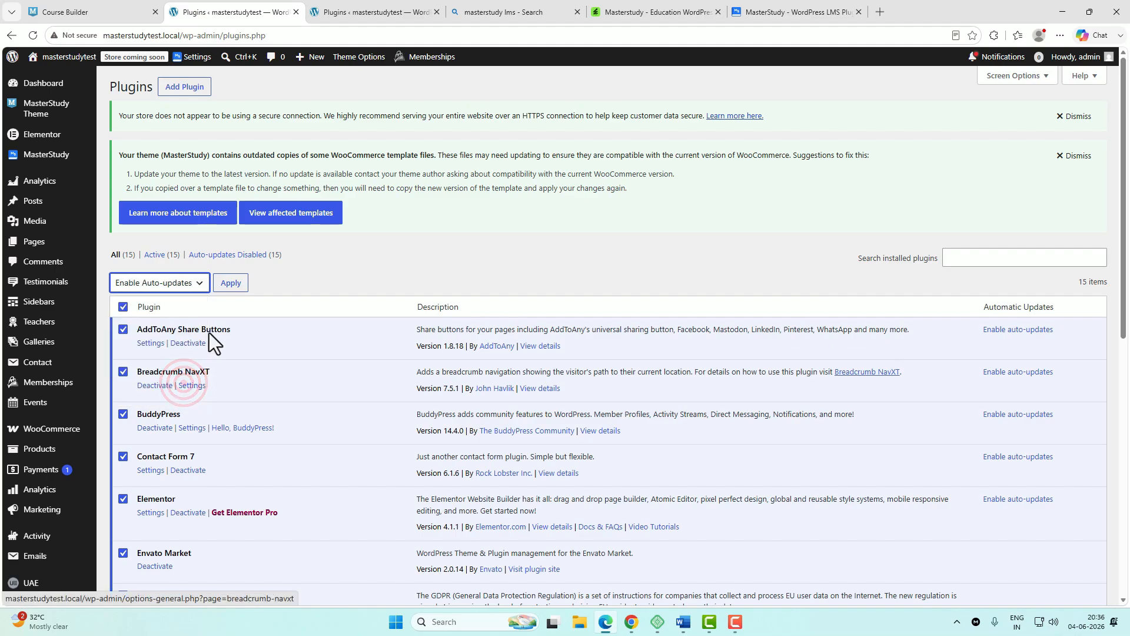
pyautogui.click(232, 285)
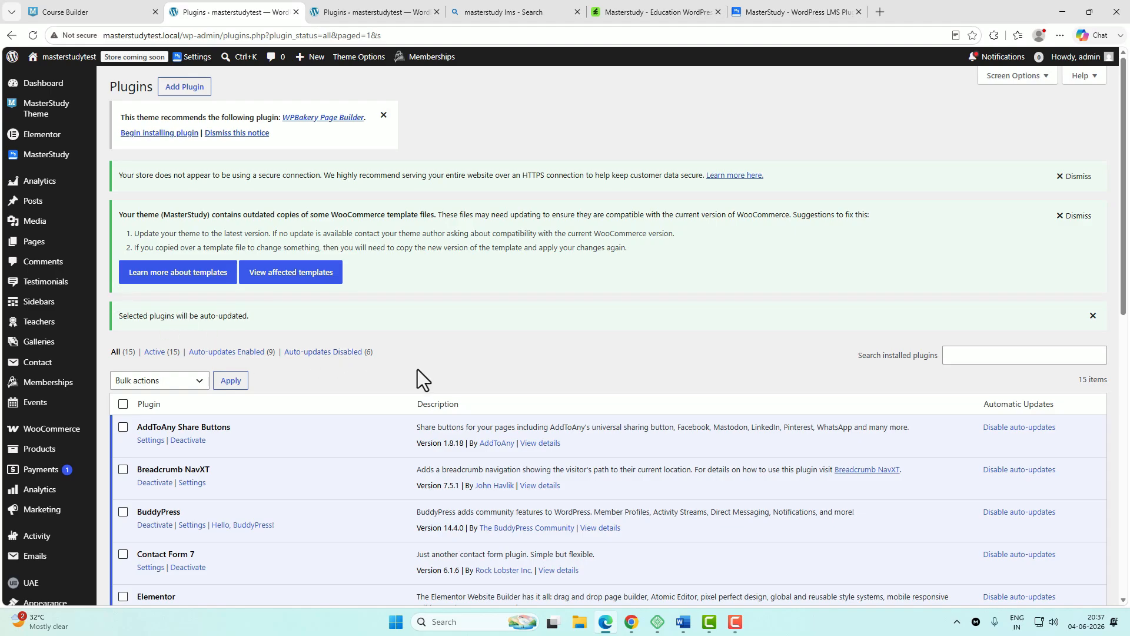
# - Open the MasterStudy Pro addons page and enable the Certificate Builder, Subscriptions and Grades addons
pyautogui.click(55, 157)
pyautogui.moveTo(43, 159)
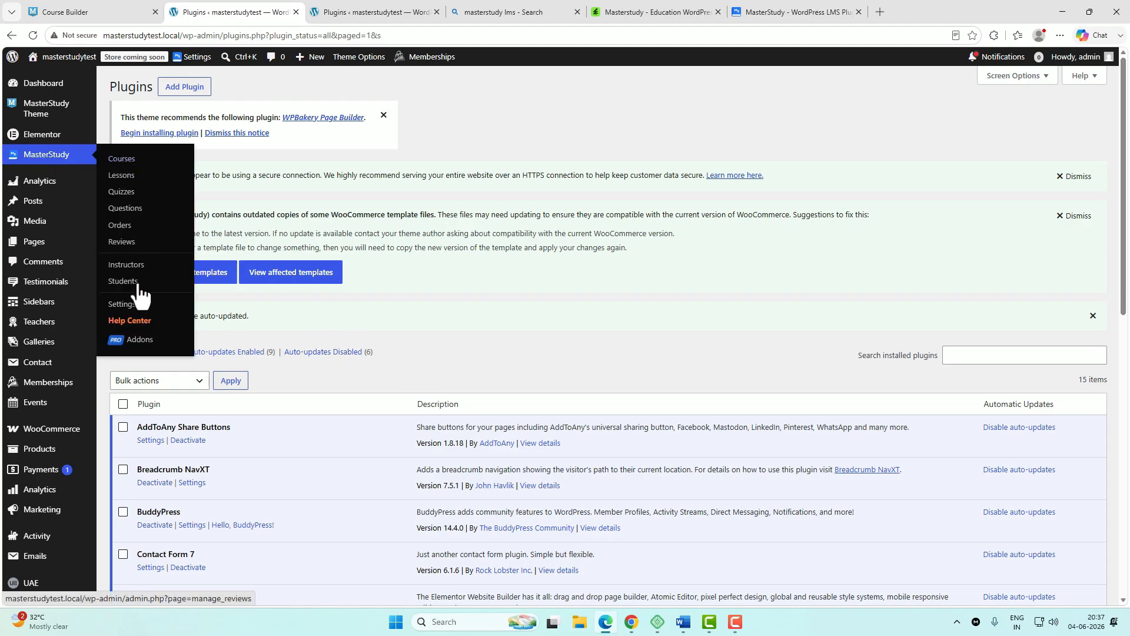
pyautogui.click(141, 340)
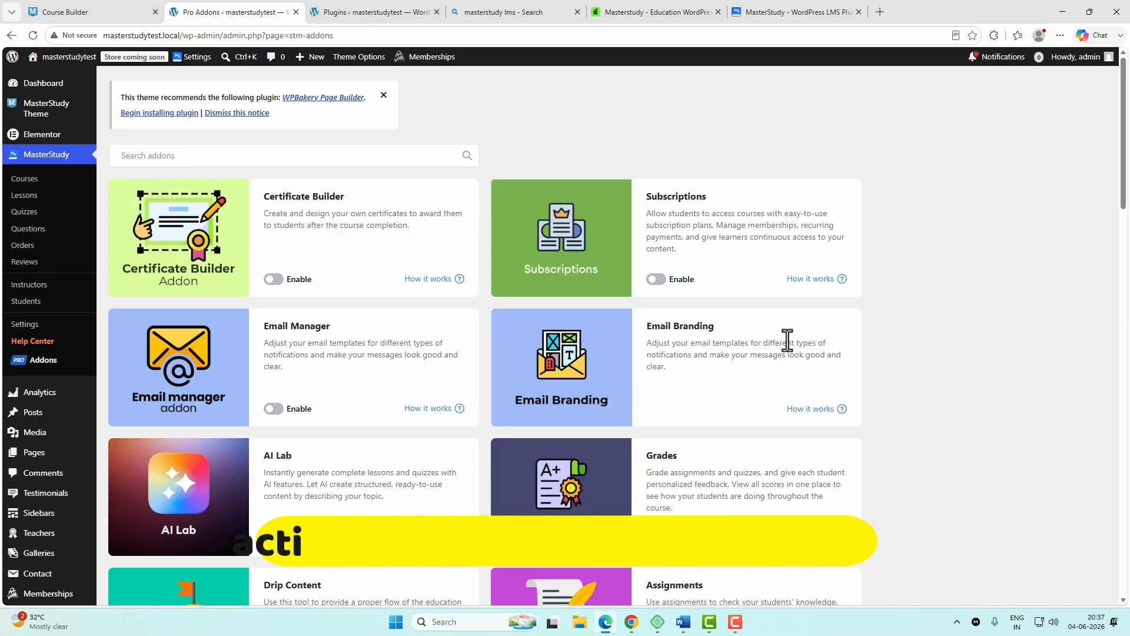
pyautogui.click(272, 281)
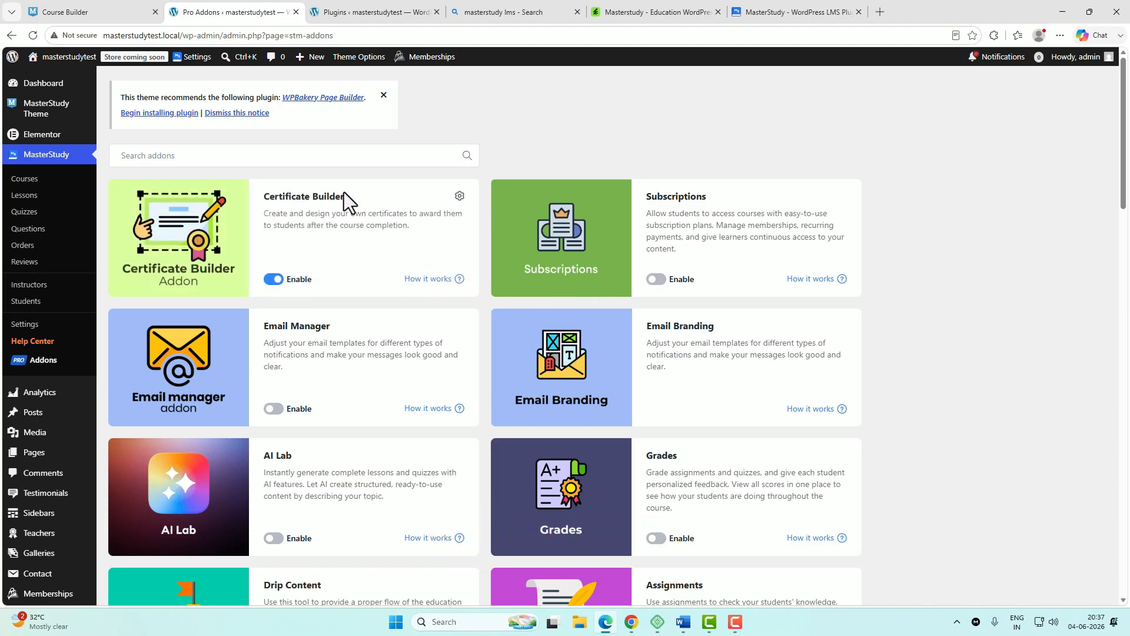
pyautogui.click(656, 279)
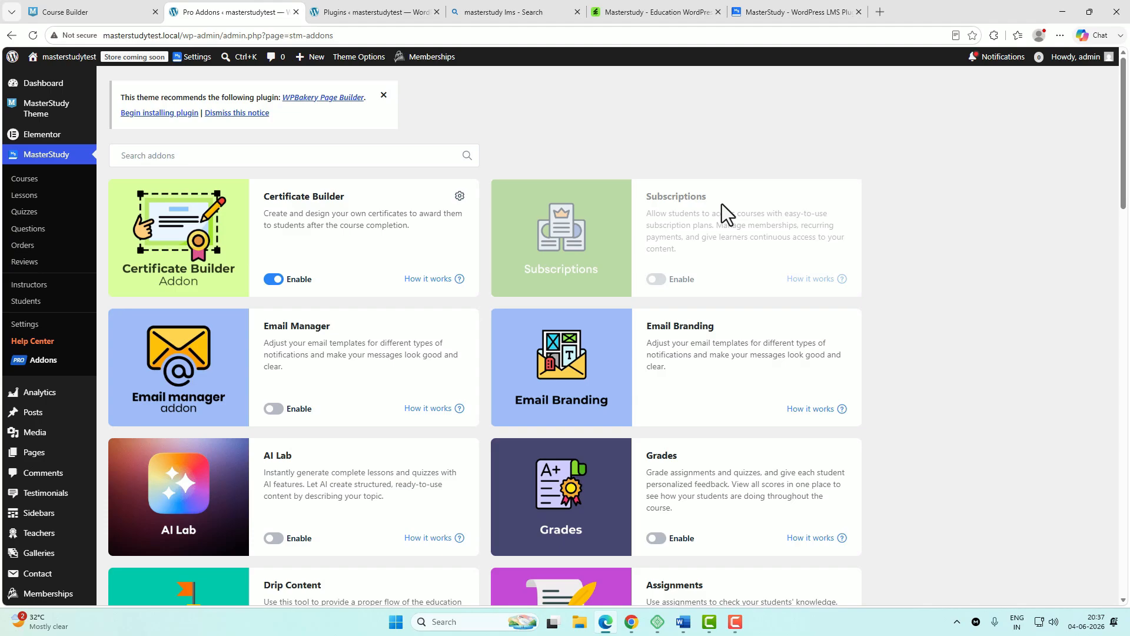
pyautogui.scroll(-2, 721, 203)
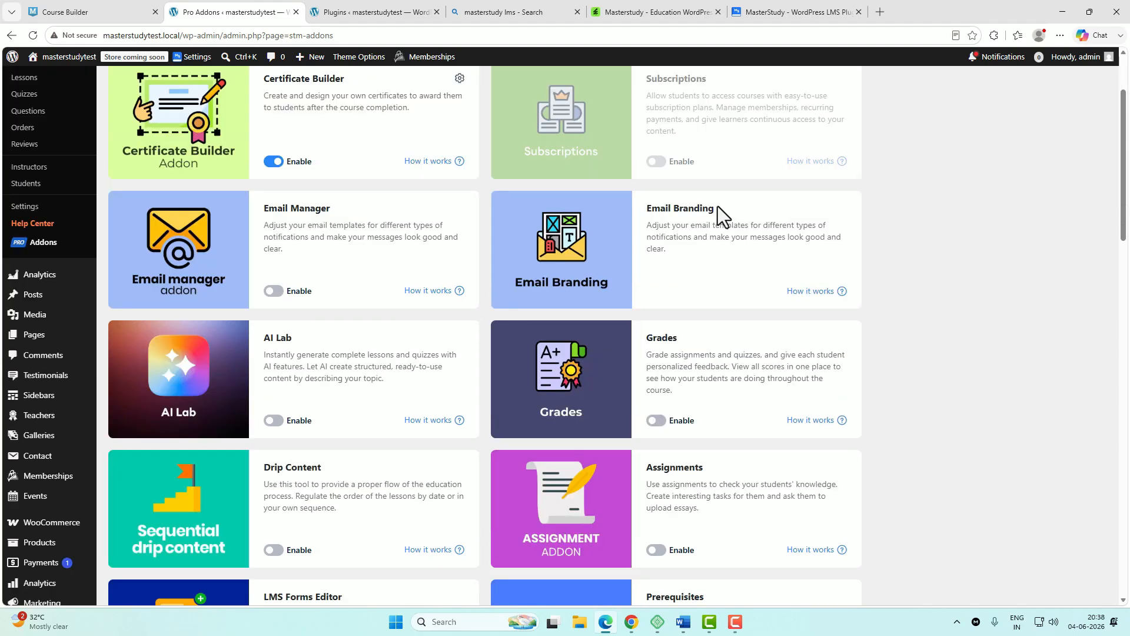
pyautogui.click(660, 422)
# - Enable the Drip Content, Assignments, LMS Forms Editor and Prerequisites addons
pyautogui.scroll(-4, 743, 418)
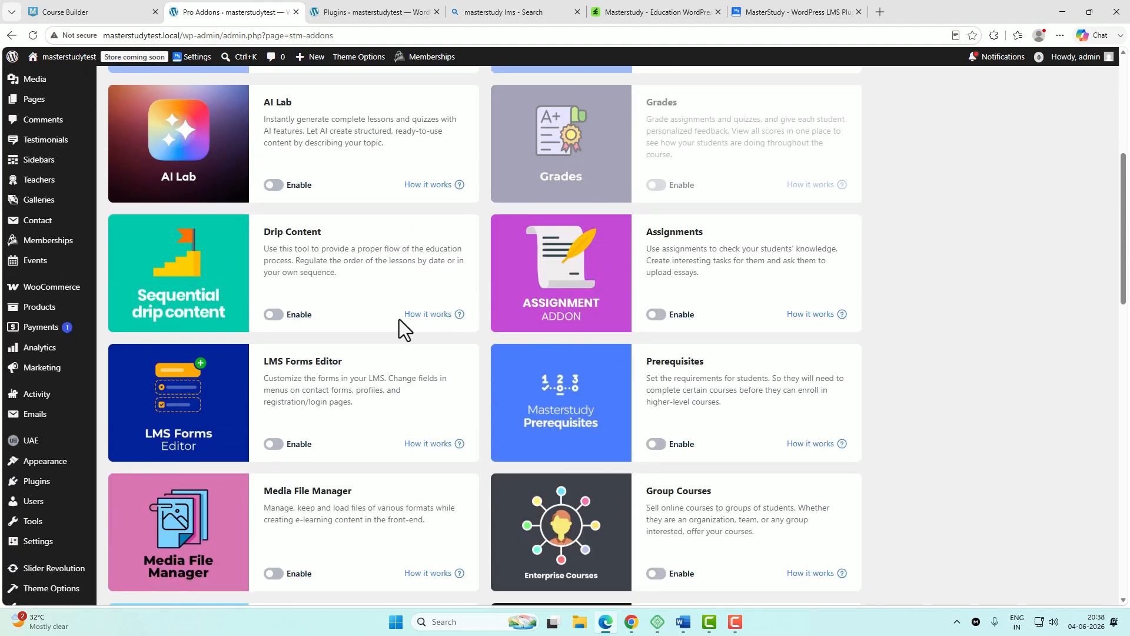
pyautogui.click(273, 315)
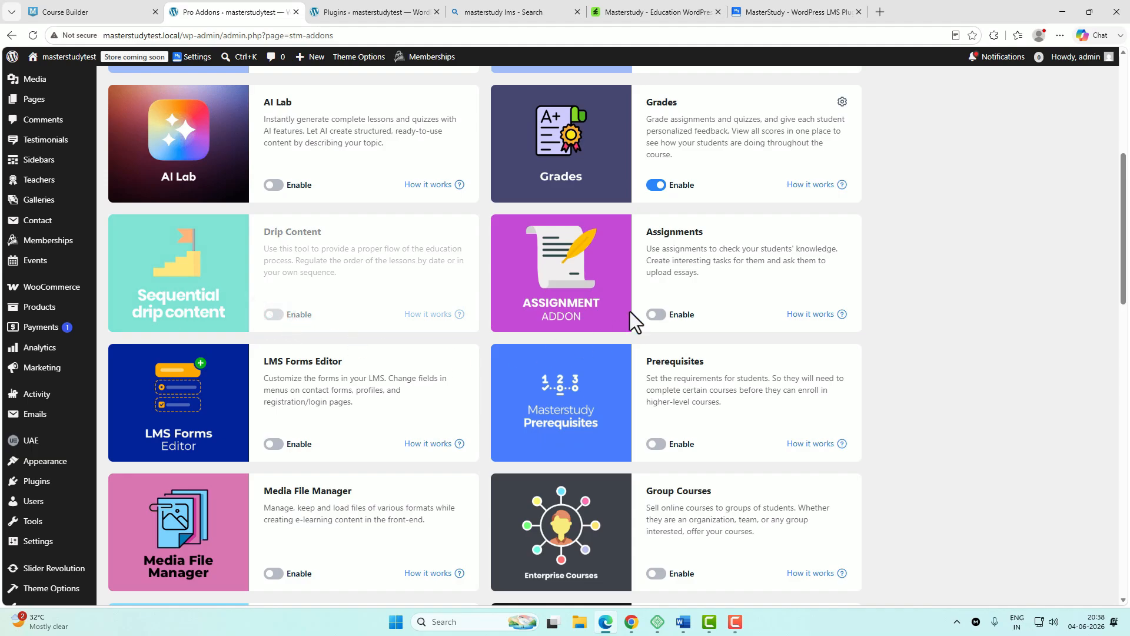
pyautogui.click(656, 315)
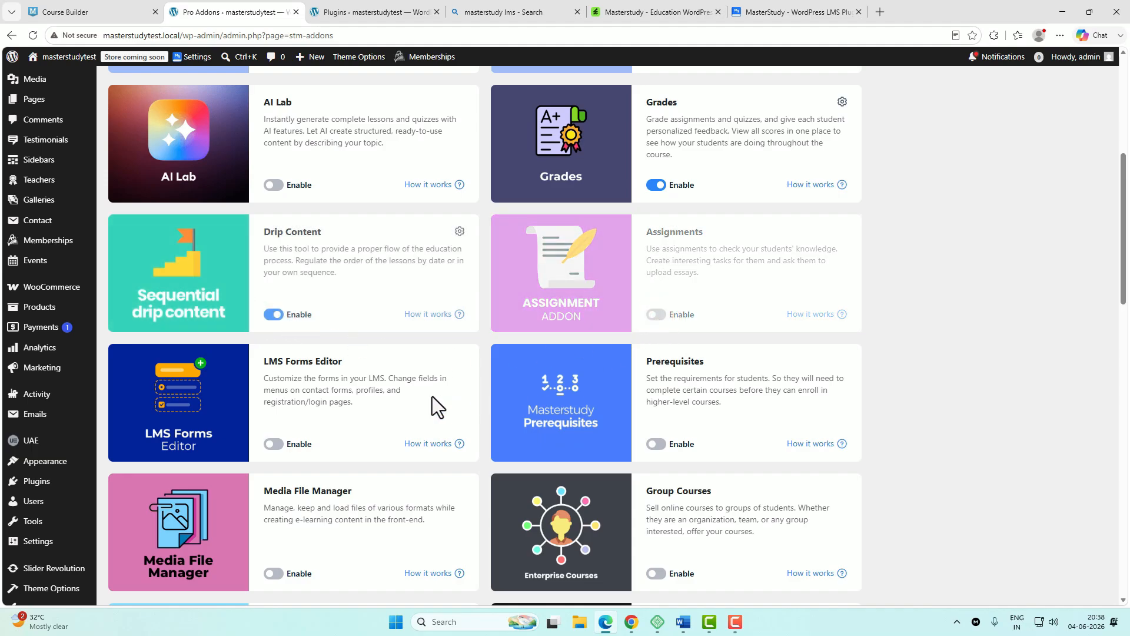
pyautogui.click(273, 444)
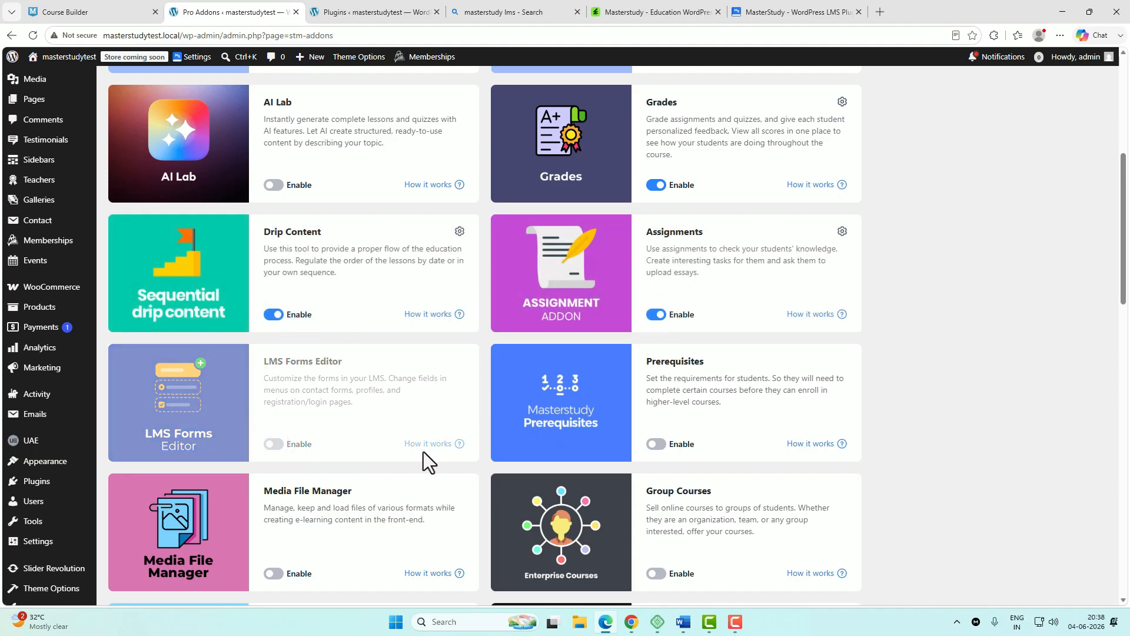
pyautogui.scroll(-2, 732, 440)
pyautogui.click(659, 326)
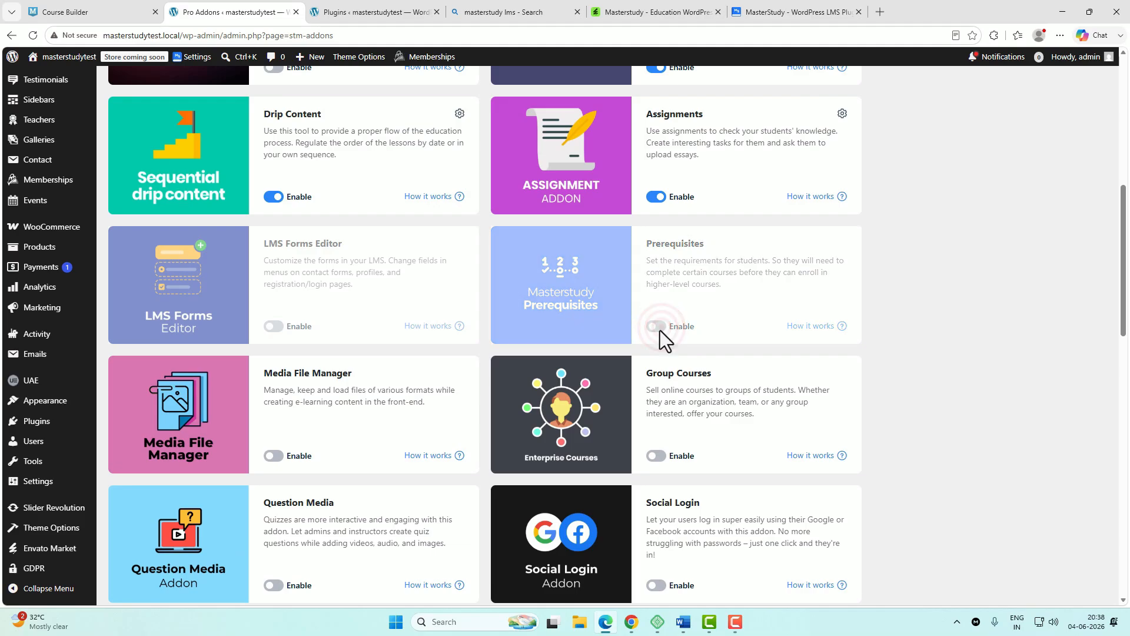
# - Enable the Social Login, Question Media, Course Bundle and Upcoming Course Status addons
pyautogui.scroll(-2, 318, 389)
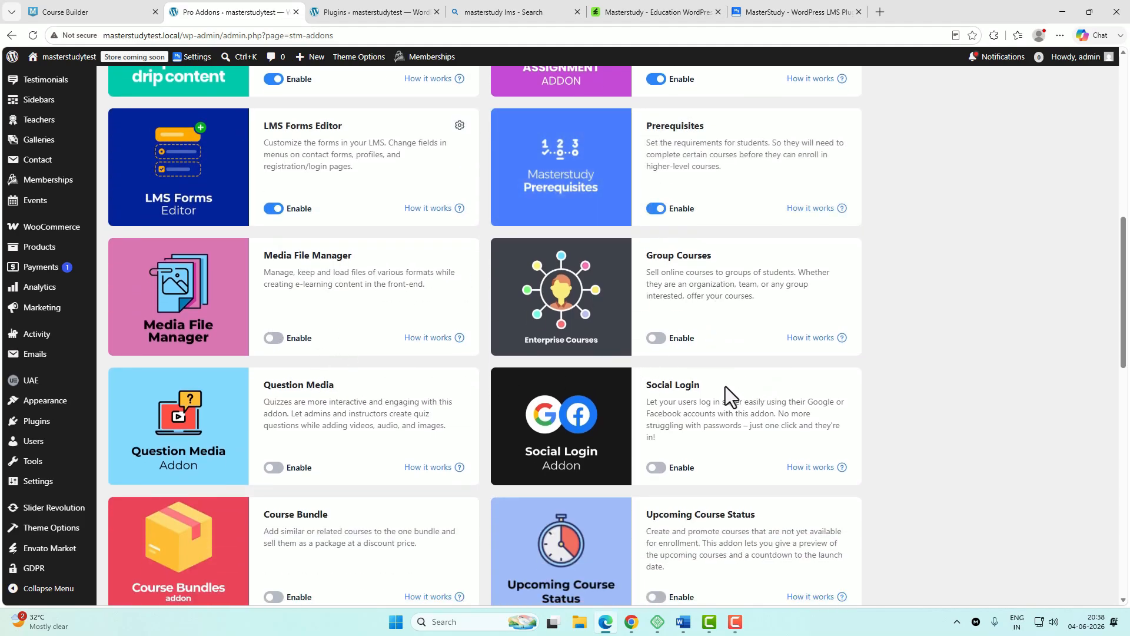
pyautogui.click(657, 468)
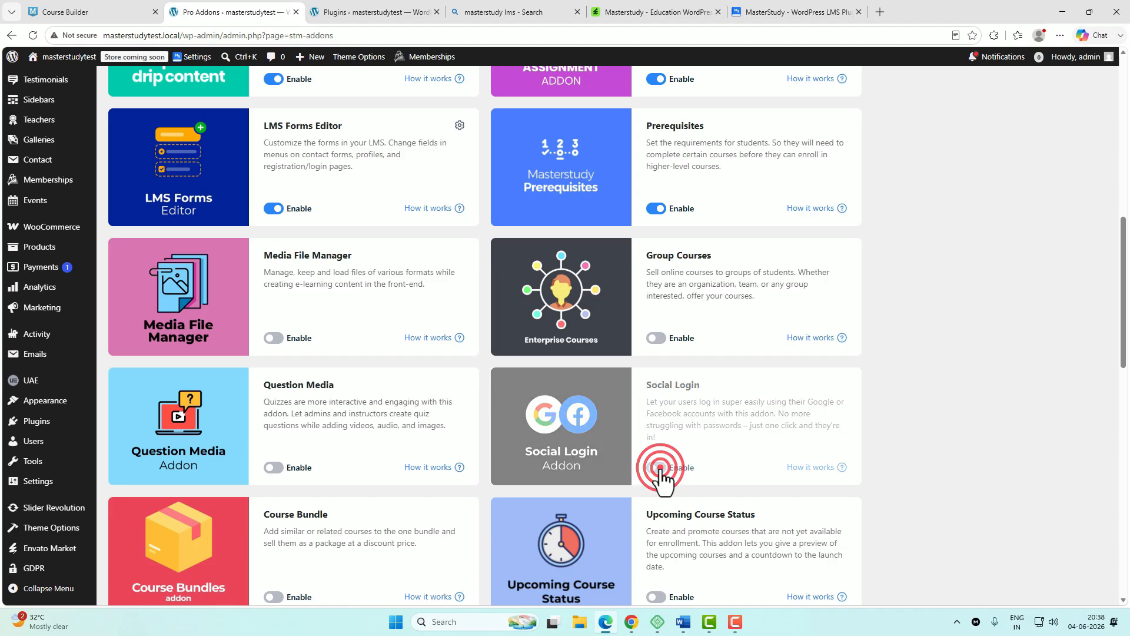
pyautogui.click(276, 468)
pyautogui.scroll(-4, 354, 459)
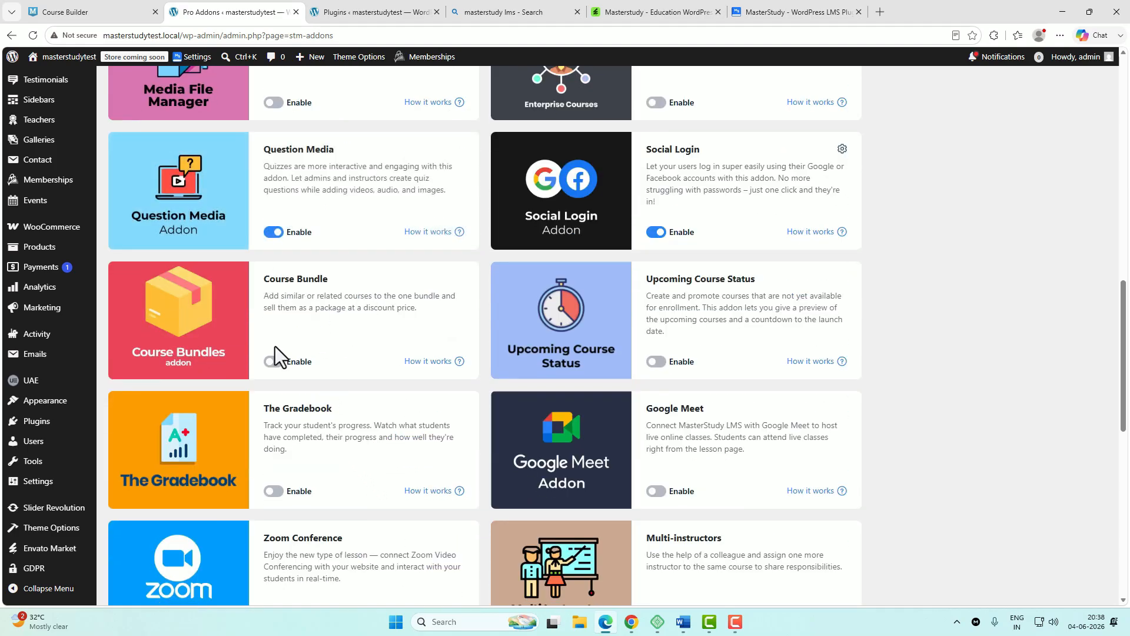
pyautogui.click(274, 360)
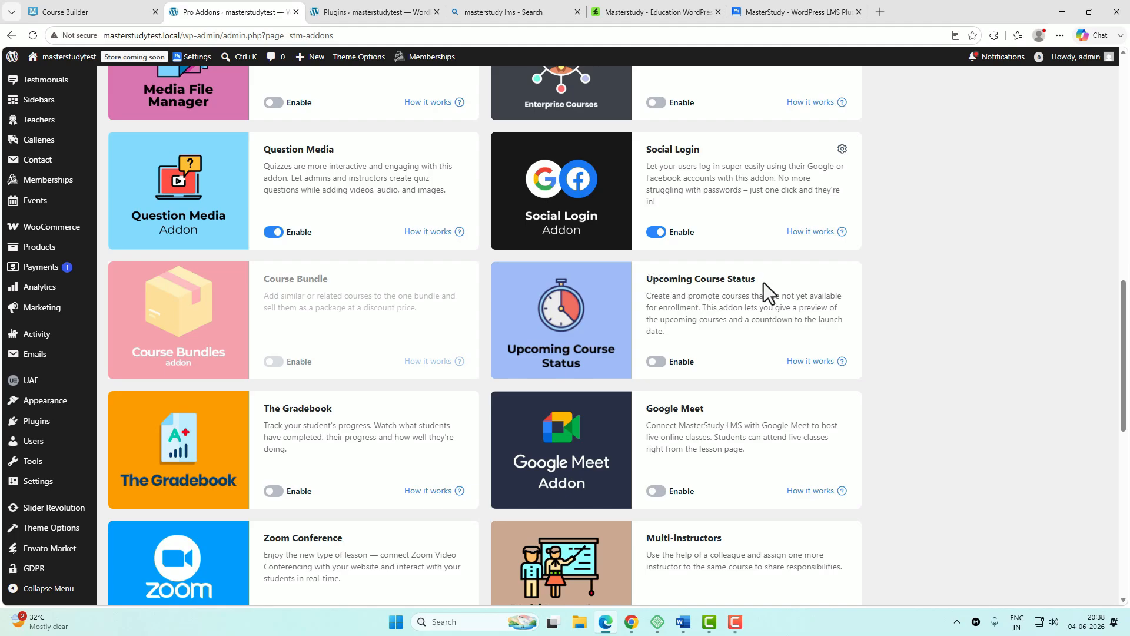
pyautogui.click(656, 360)
# - Enable The Gradebook, Zoom Conference and Multi-instructors addons
pyautogui.scroll(-3, 574, 433)
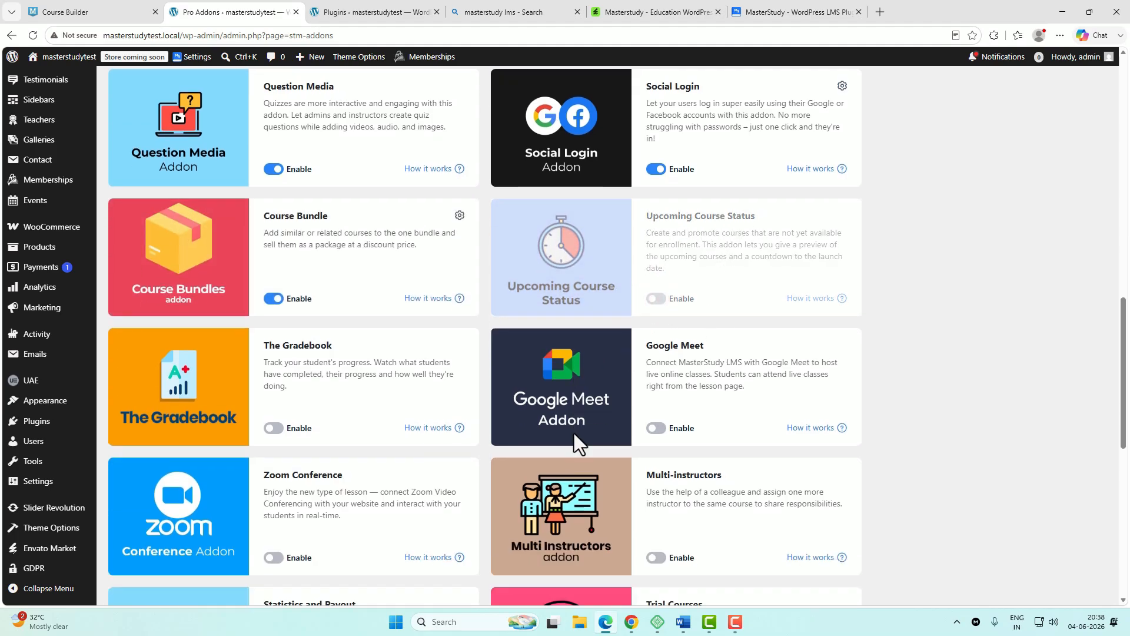
pyautogui.click(275, 316)
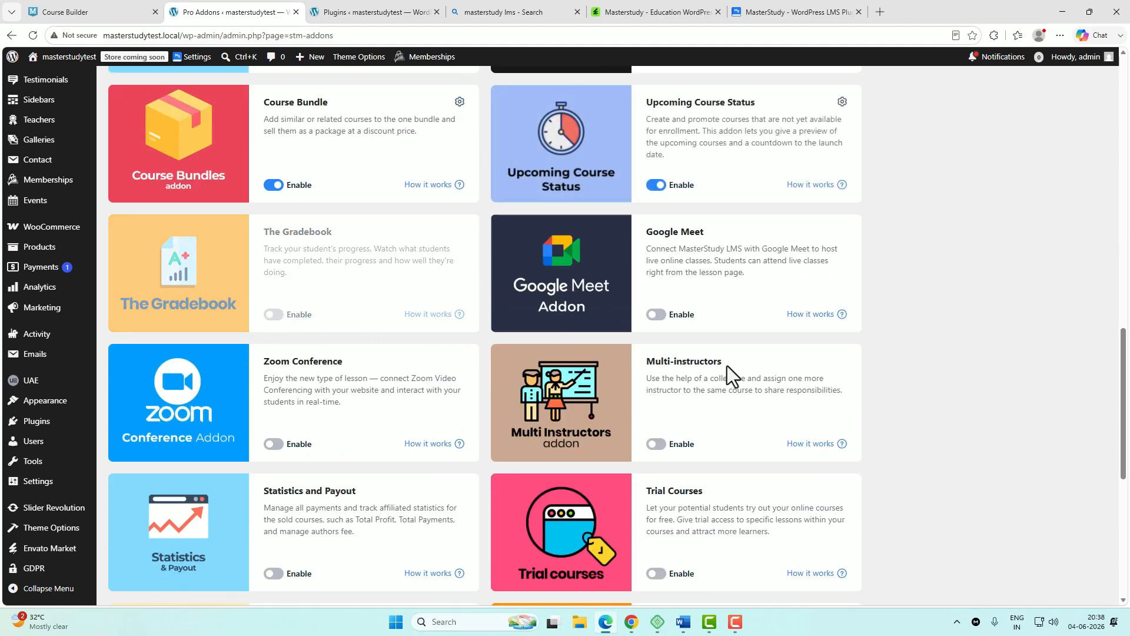
pyautogui.click(274, 444)
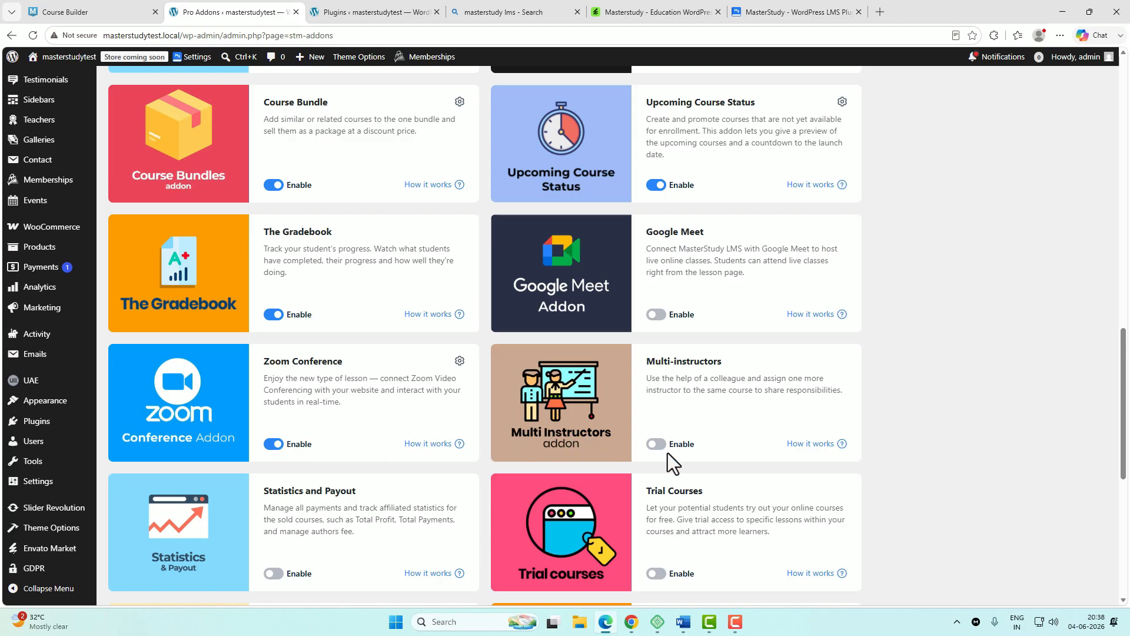
pyautogui.scroll(3, 668, 453)
pyautogui.scroll(-2, 668, 453)
pyautogui.scroll(-1, 668, 453)
pyautogui.click(656, 445)
# - Enable the Statistics and Payout, Trial Courses, Live Streaming and Audio Lesson addons
pyautogui.scroll(-4, 715, 447)
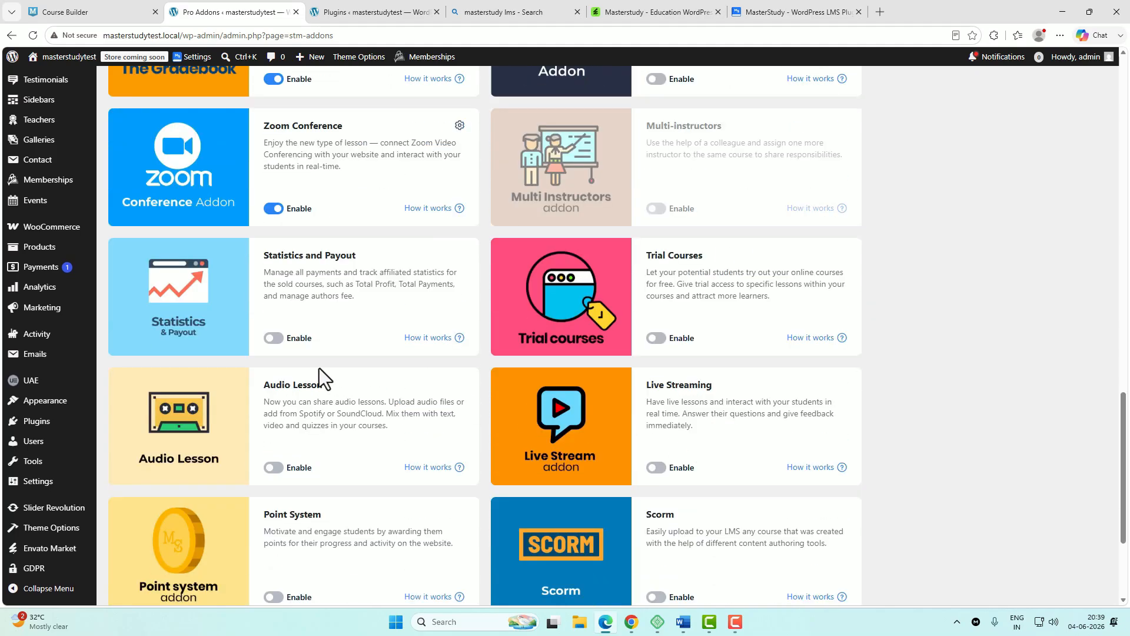
pyautogui.click(273, 338)
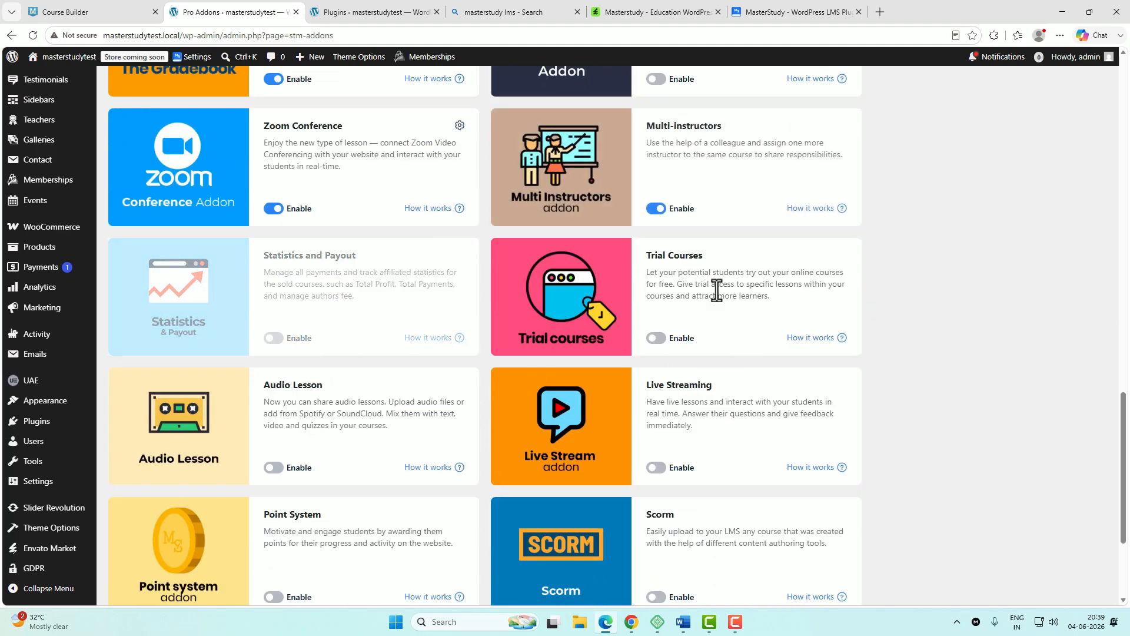
pyautogui.click(659, 339)
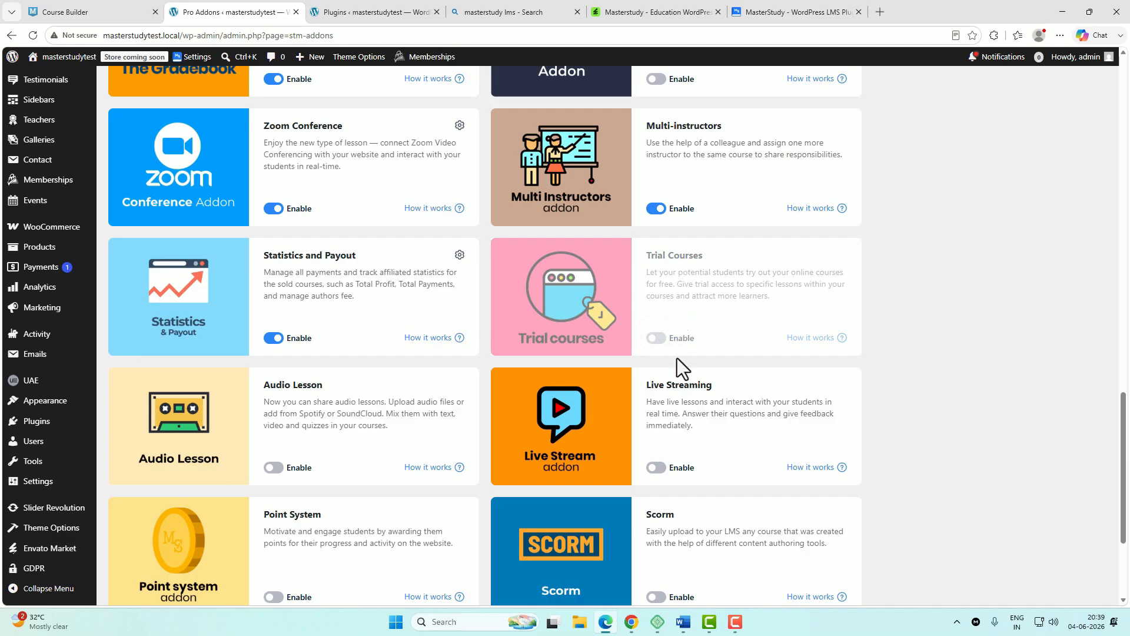
pyautogui.click(657, 467)
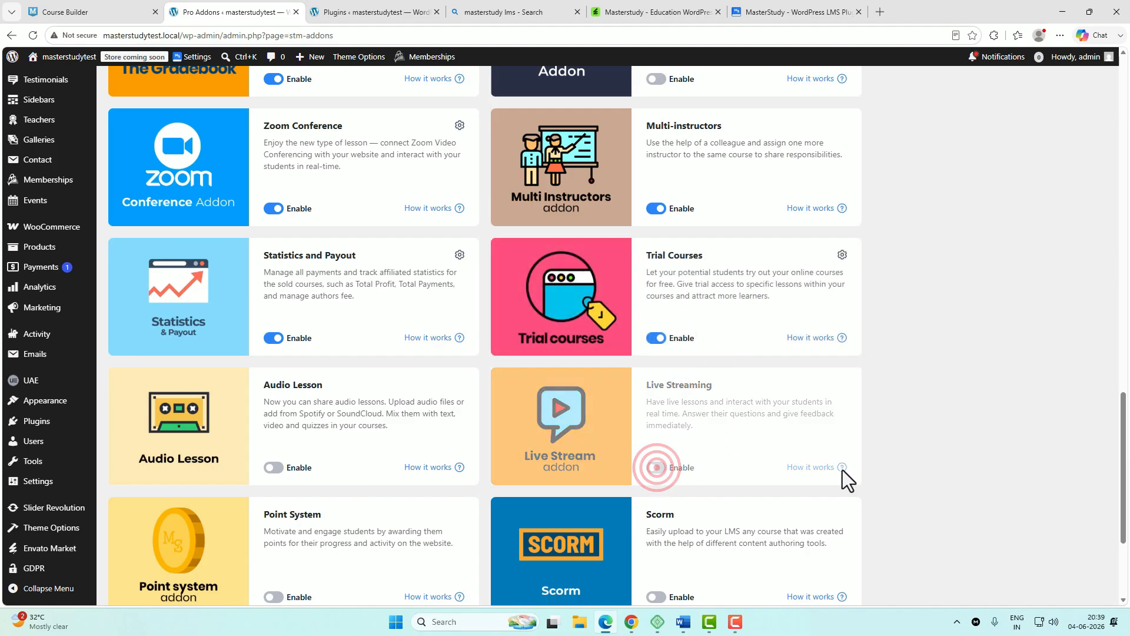
pyautogui.click(274, 468)
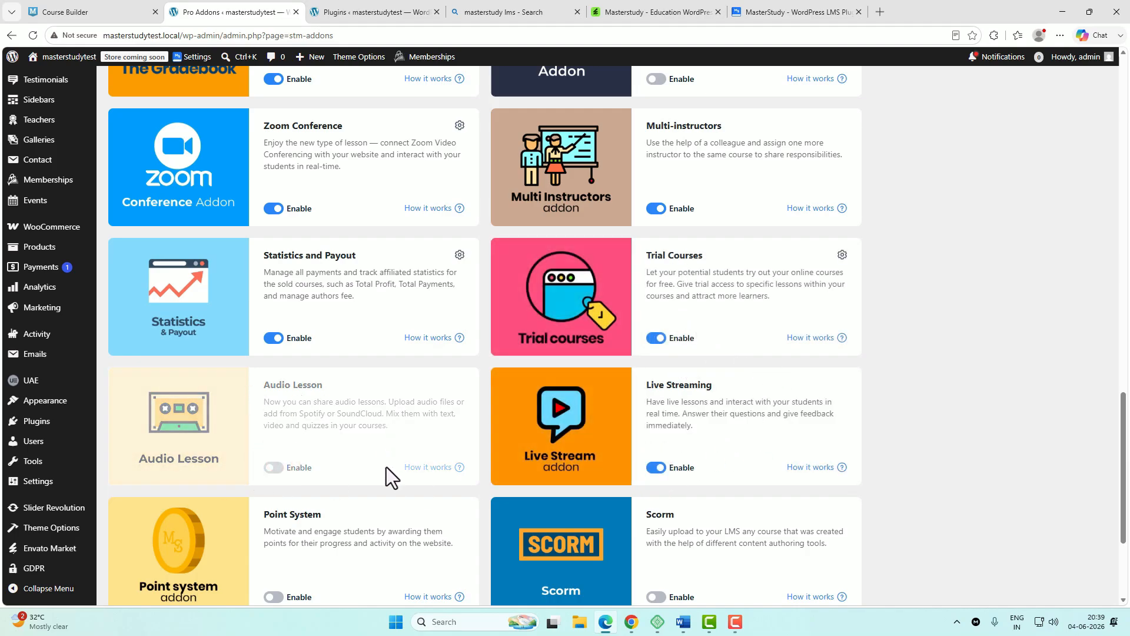
# - Enable the Point System and Online Testing addons at the end of the addons list
pyautogui.scroll(-3, 387, 467)
pyautogui.click(273, 408)
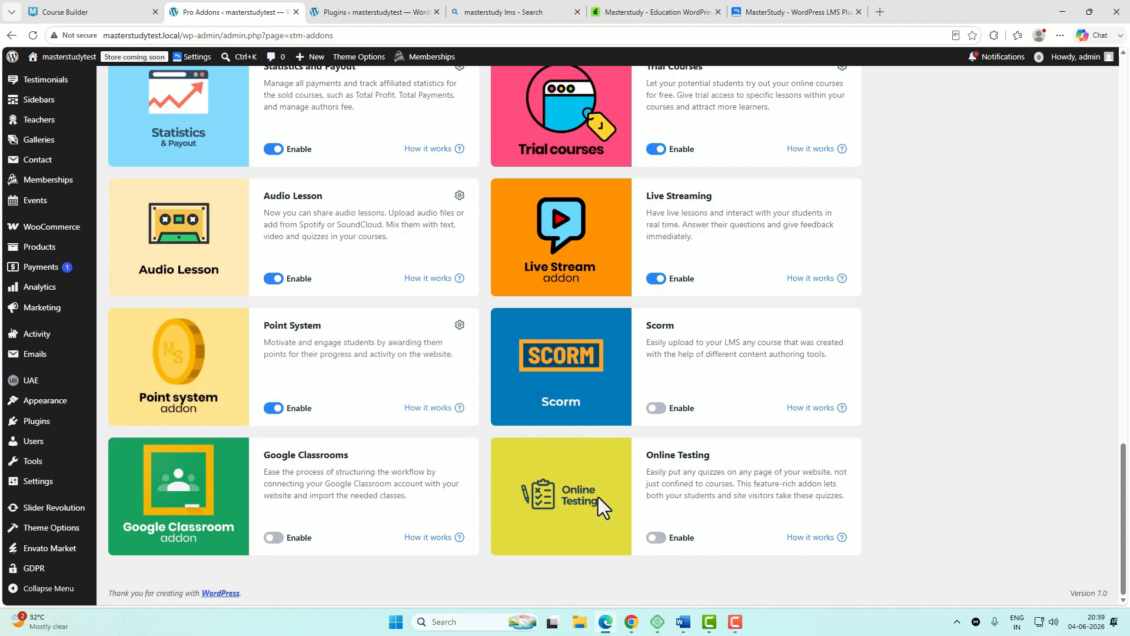
pyautogui.click(661, 537)
# - Generate the missing LMS system pages in the MasterStudy LMS Pages settings and save the settings
pyautogui.scroll(10, 719, 532)
pyautogui.click(26, 325)
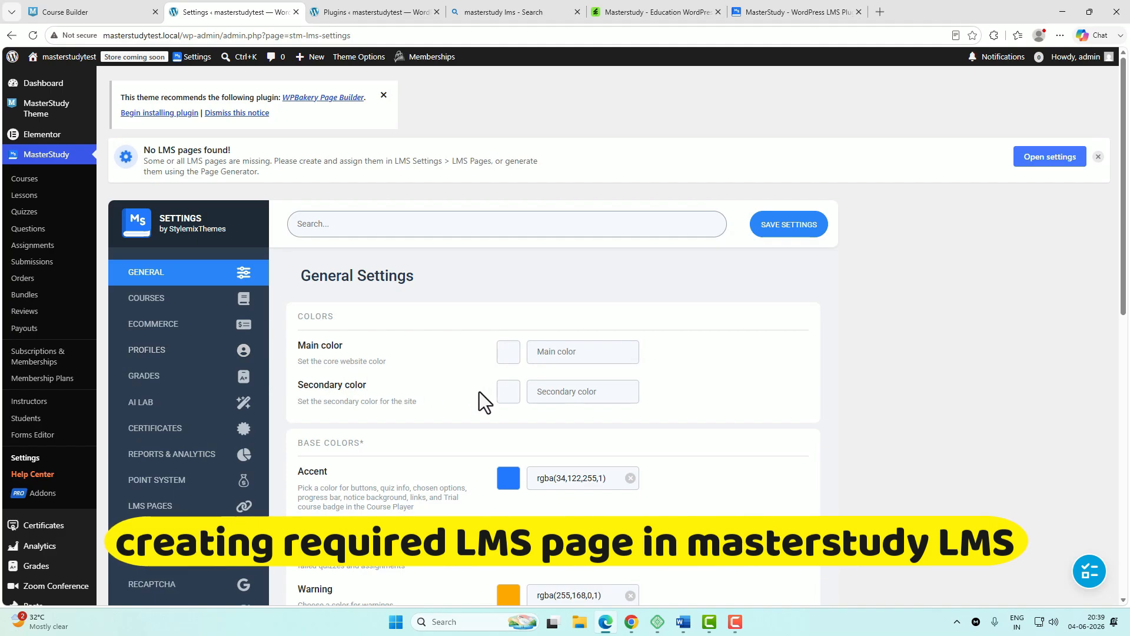
pyautogui.scroll(-3, 354, 395)
pyautogui.click(136, 377)
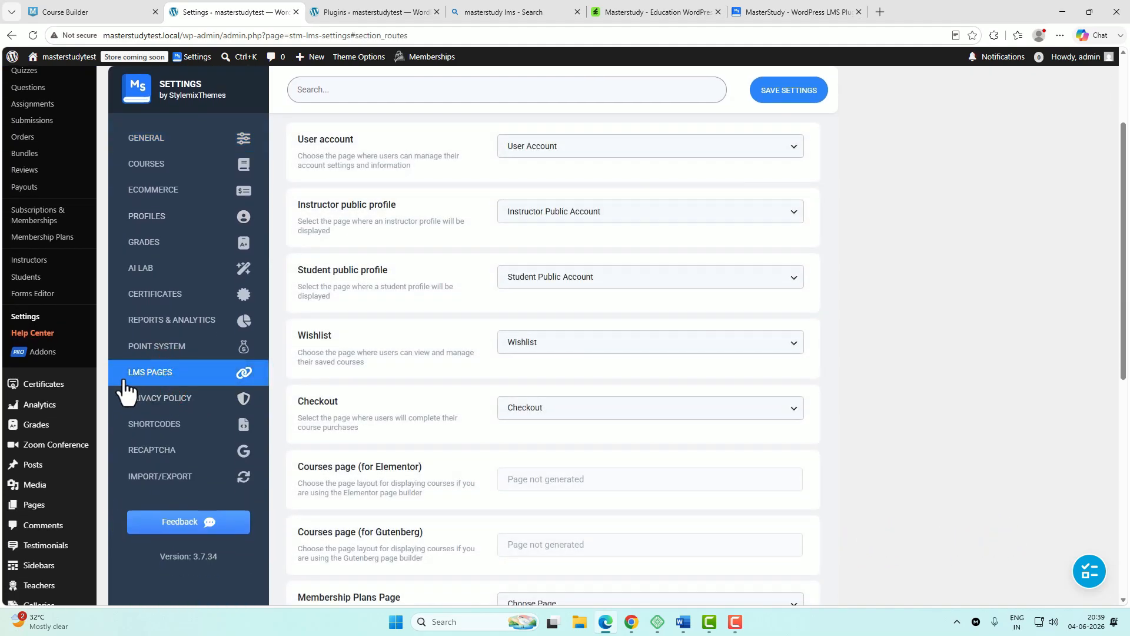
pyautogui.scroll(-5, 475, 389)
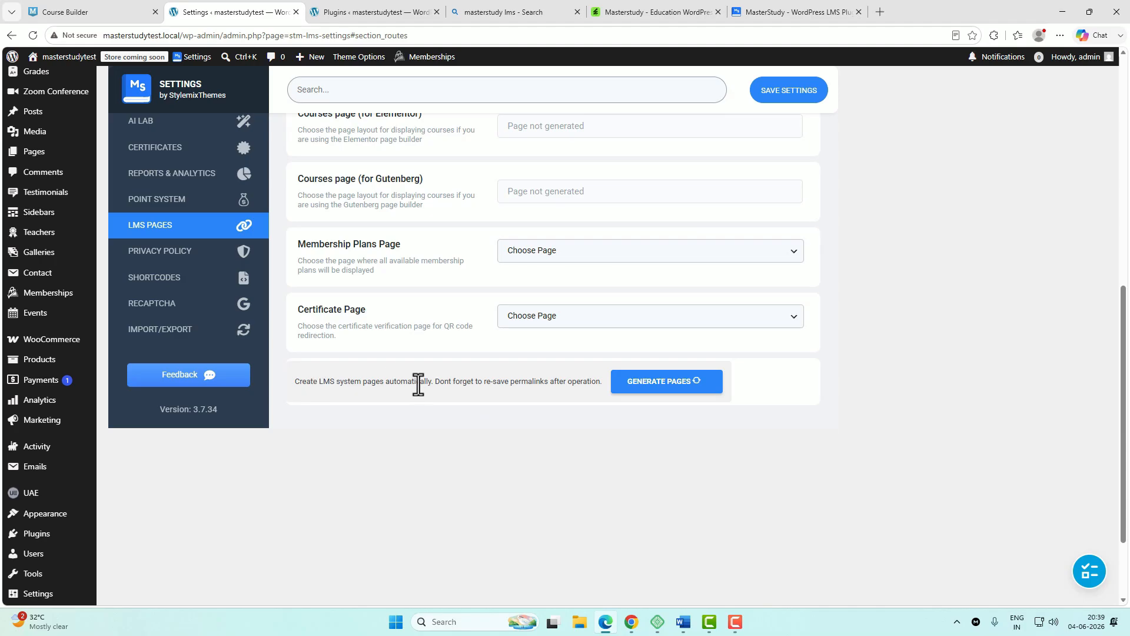
pyautogui.click(652, 389)
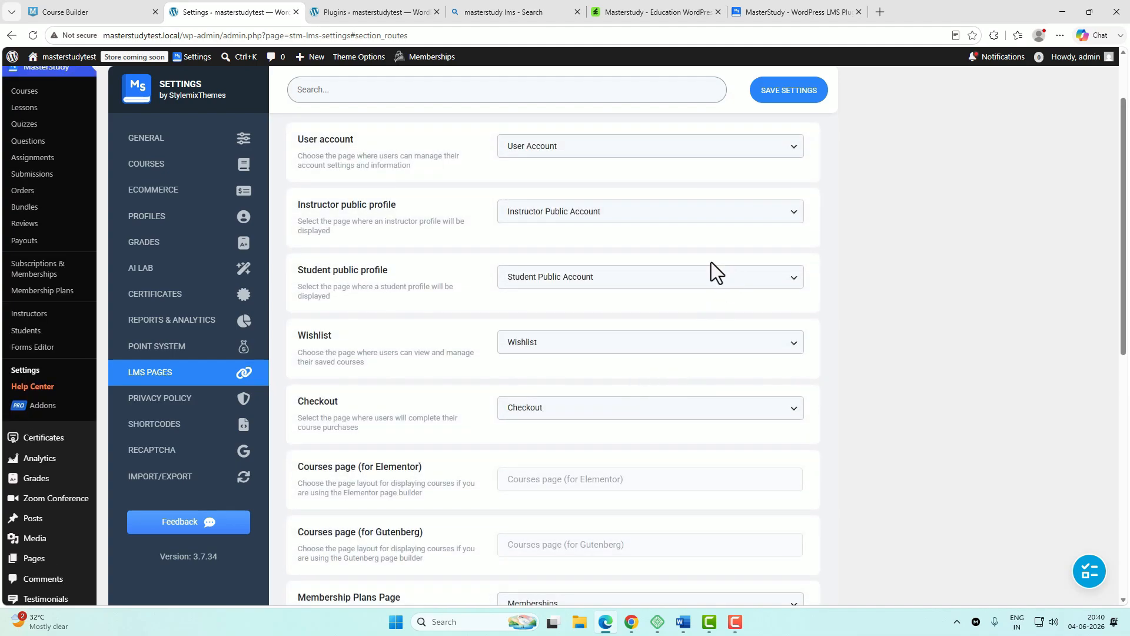
pyautogui.click(779, 94)
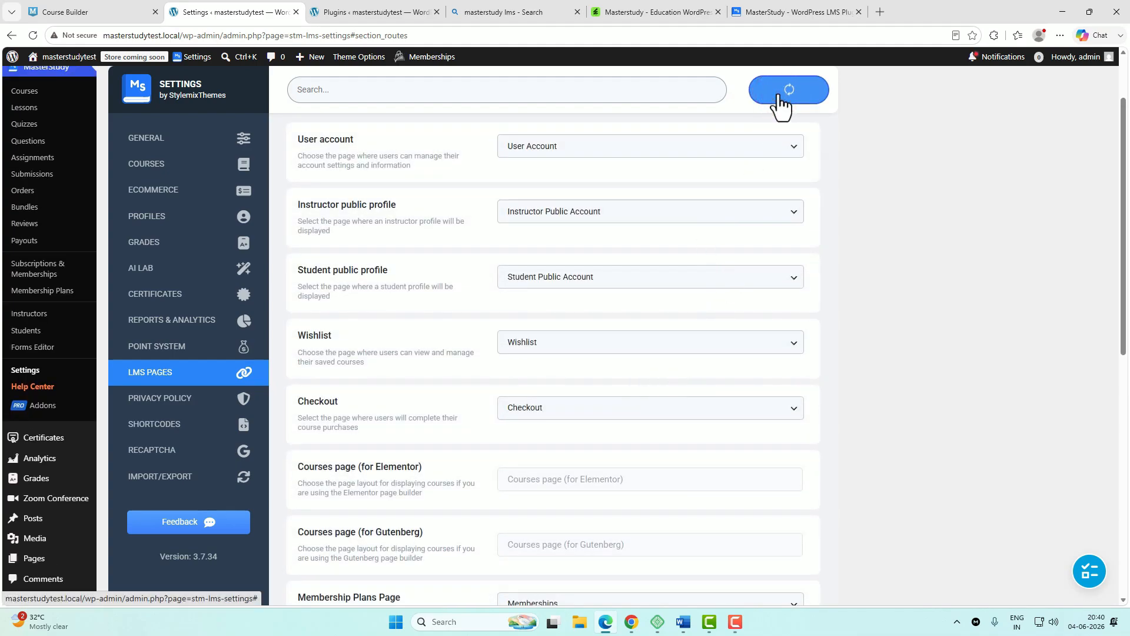